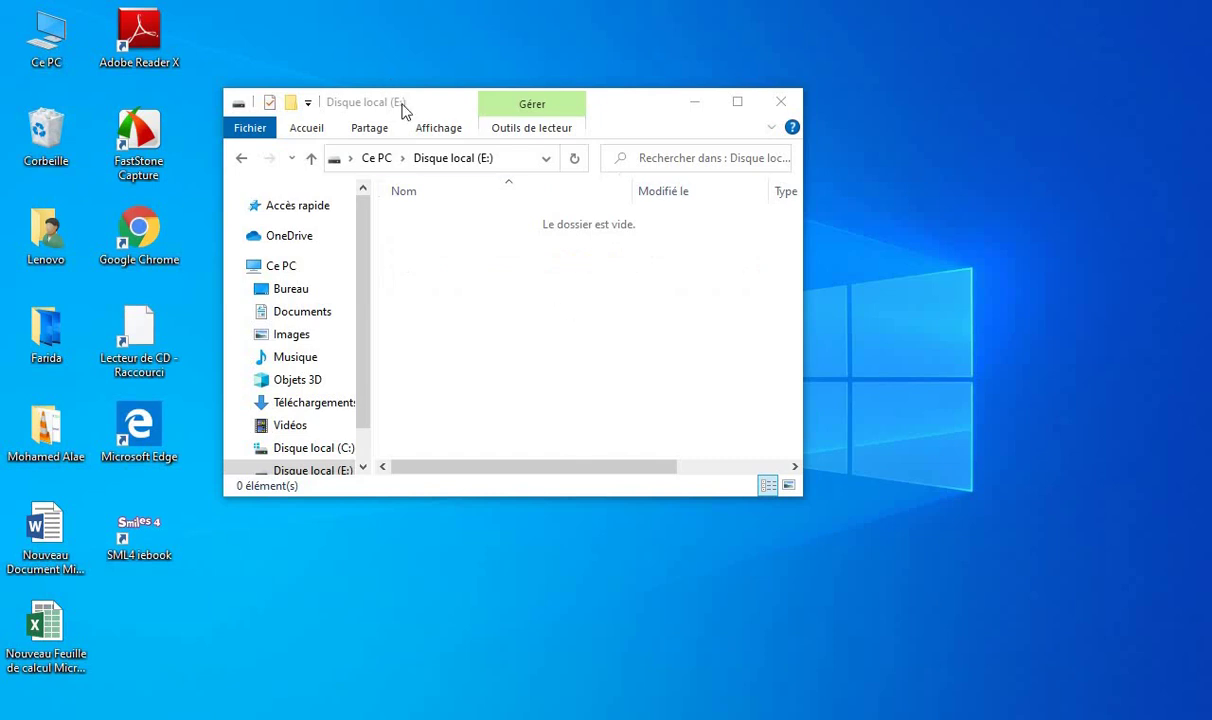
Close the open folder window, reopen Ce PC and go to Disque local (E:)
click(780, 102)
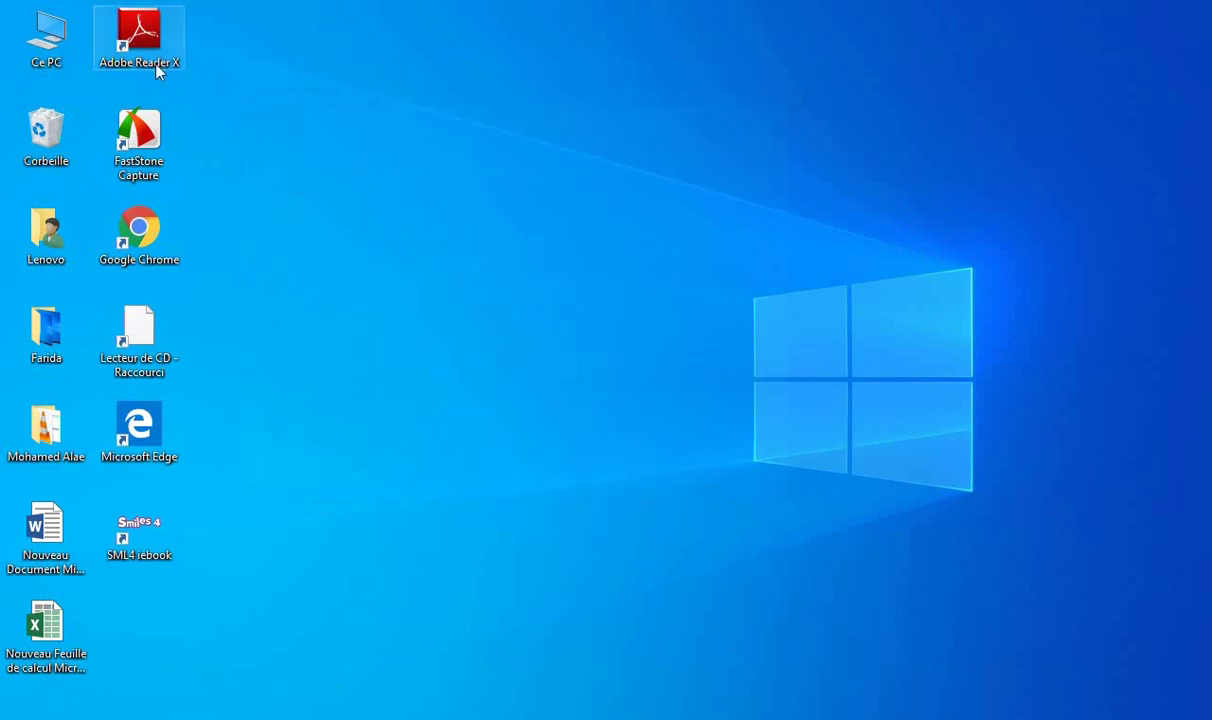
double_click(46, 42)
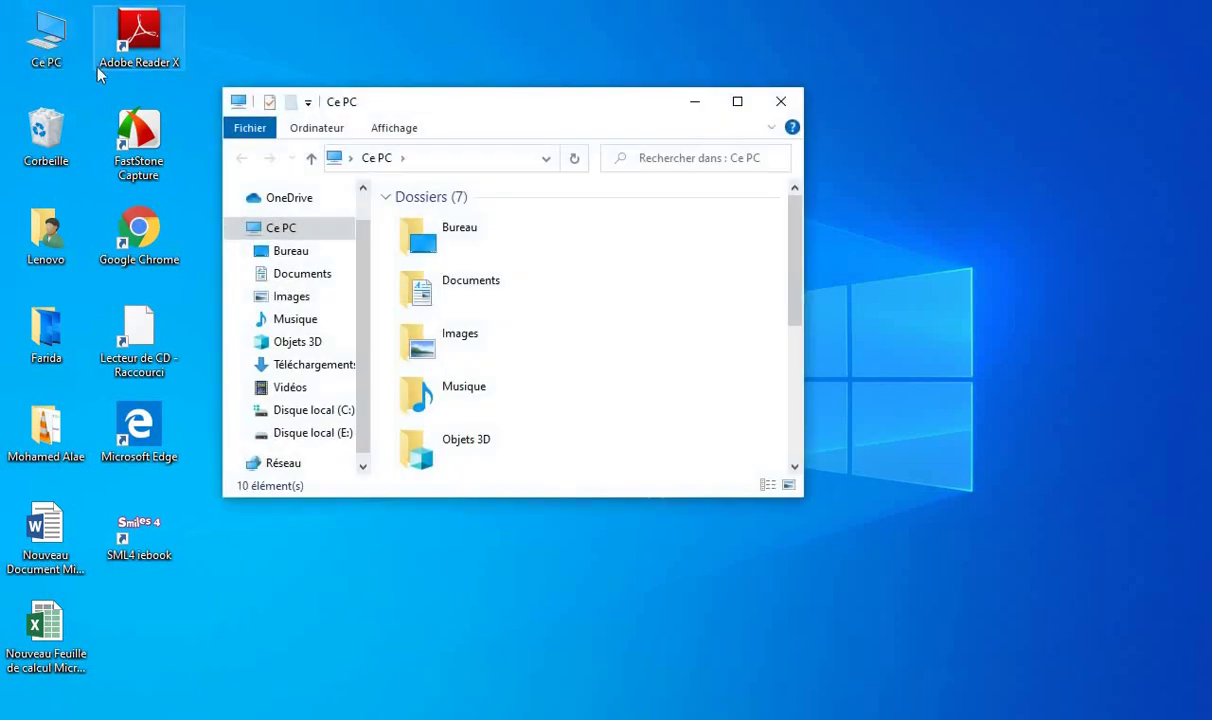
click(320, 436)
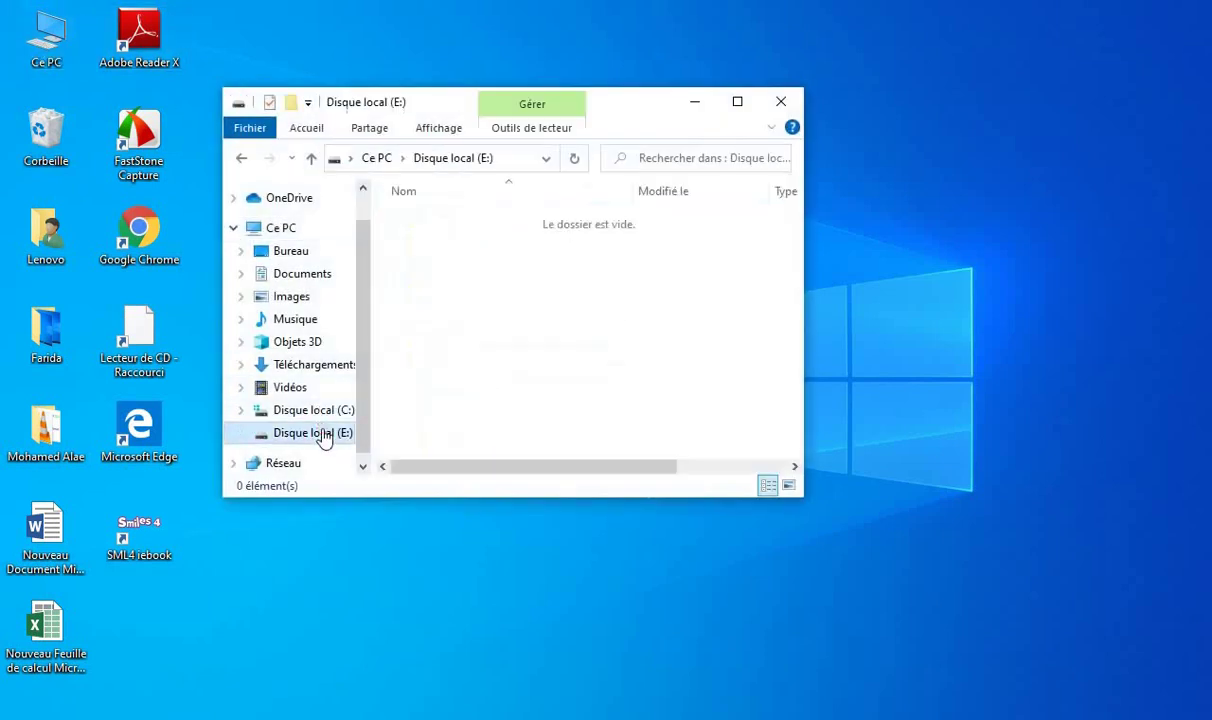
Create a new folder named TCS1A on Disque local (E:)
right_click(513, 238)
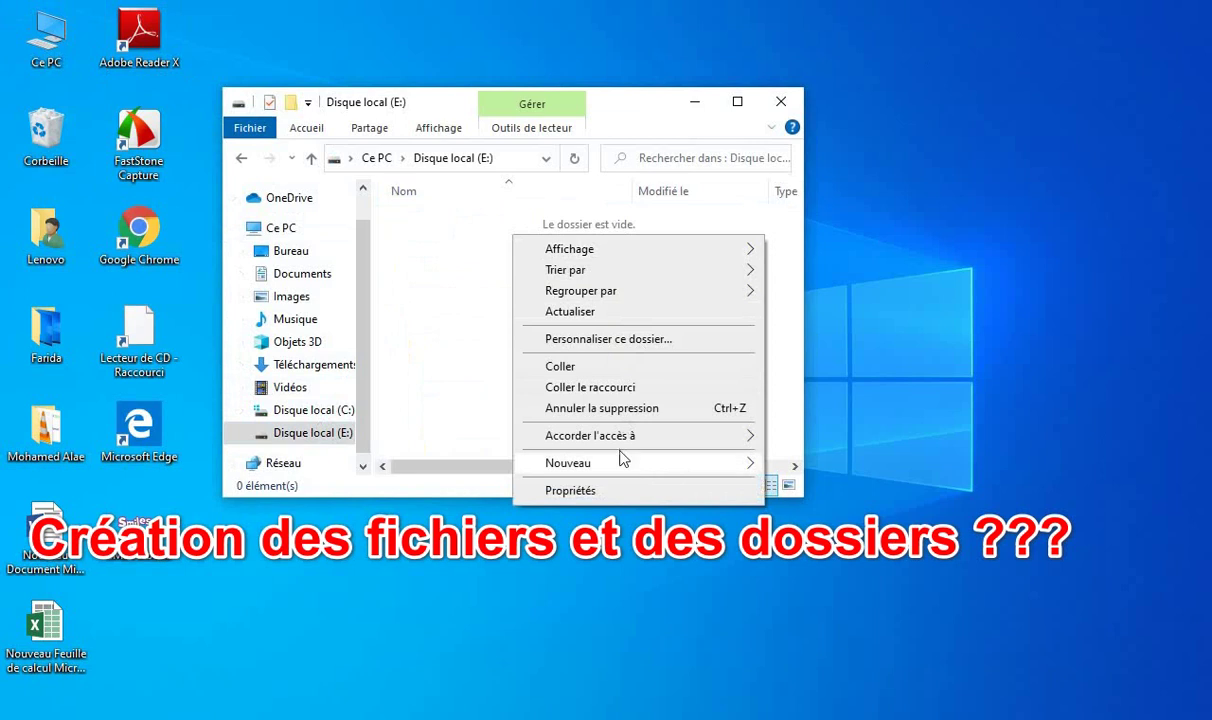
mouse_move(623, 458)
click(732, 441)
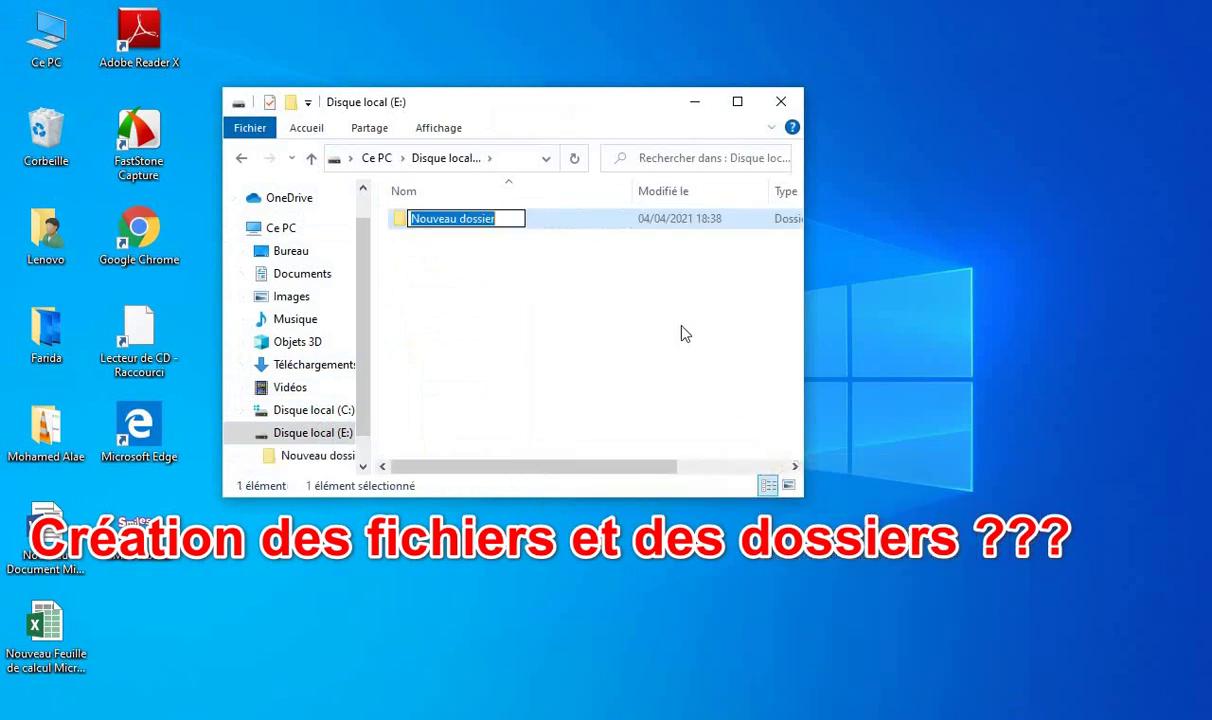
text(TC)
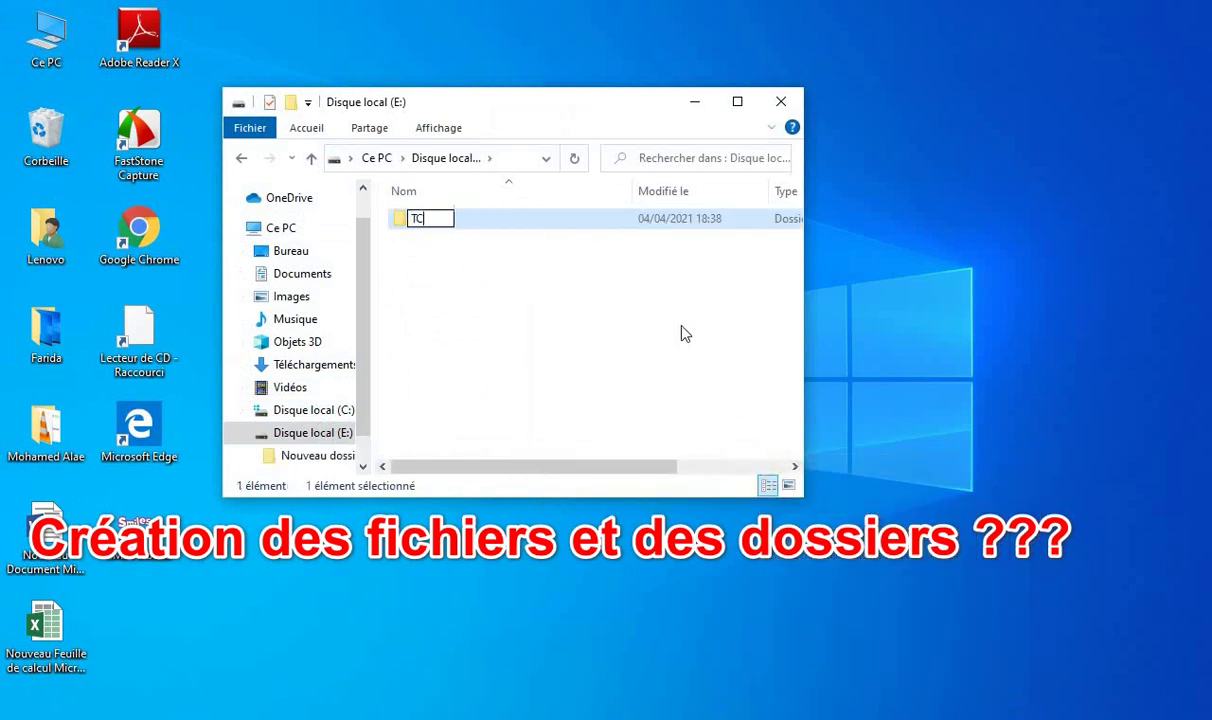
text(S1A)
click(598, 290)
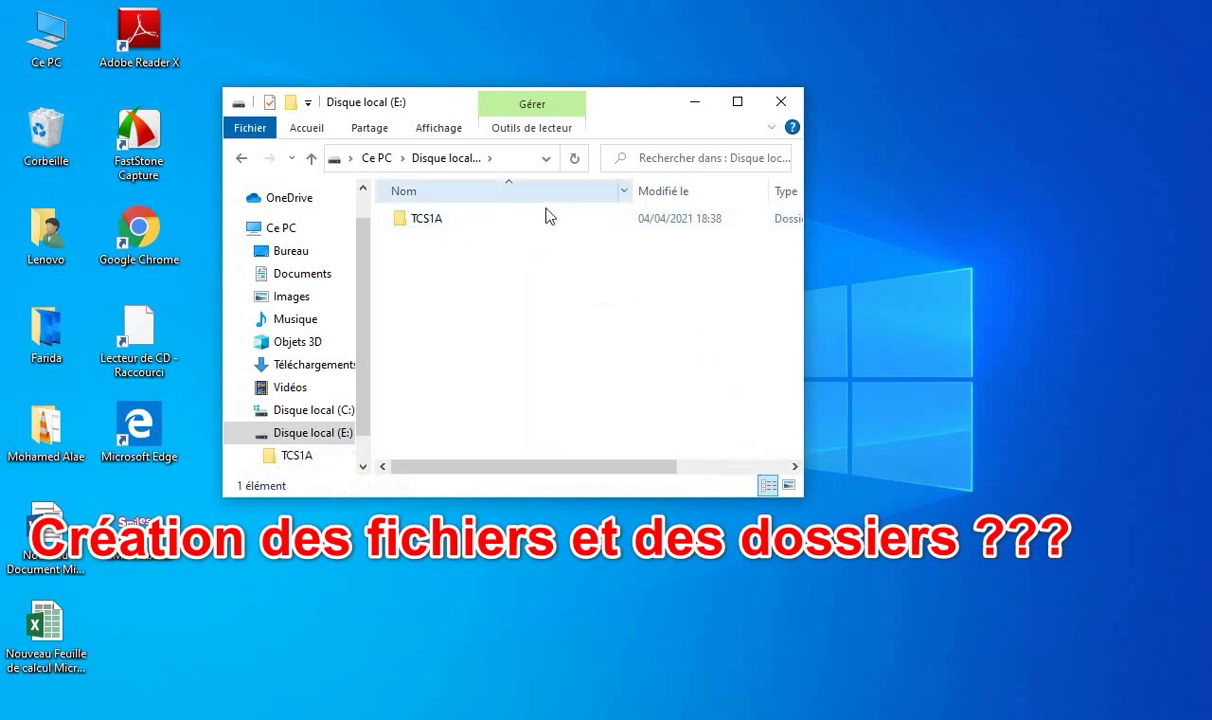
Create an extra folder with the default name next to TCS1A, then delete it
click(302, 130)
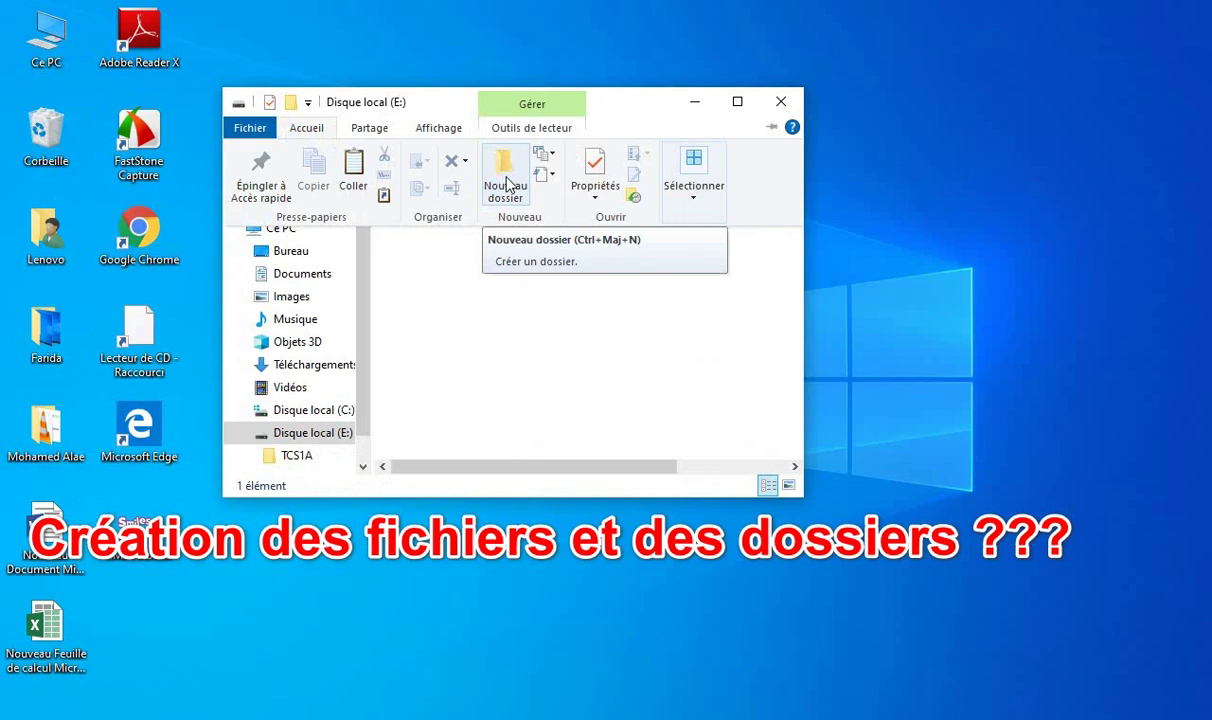
click(306, 128)
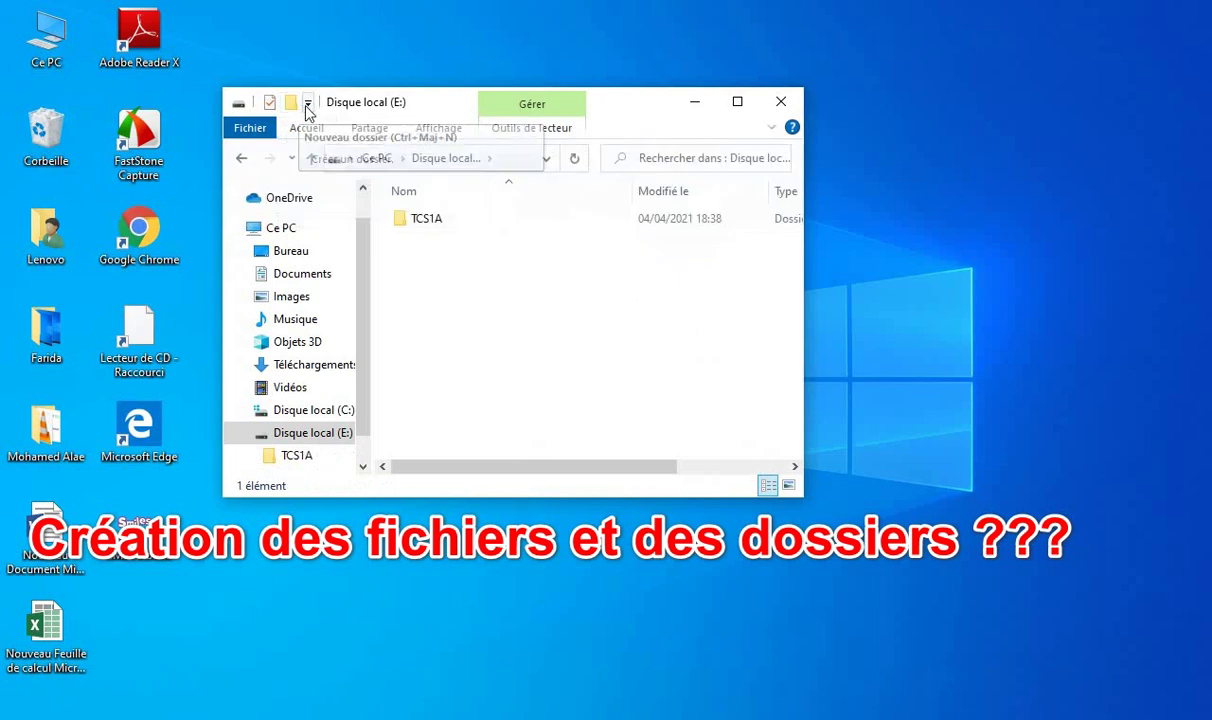
click(307, 105)
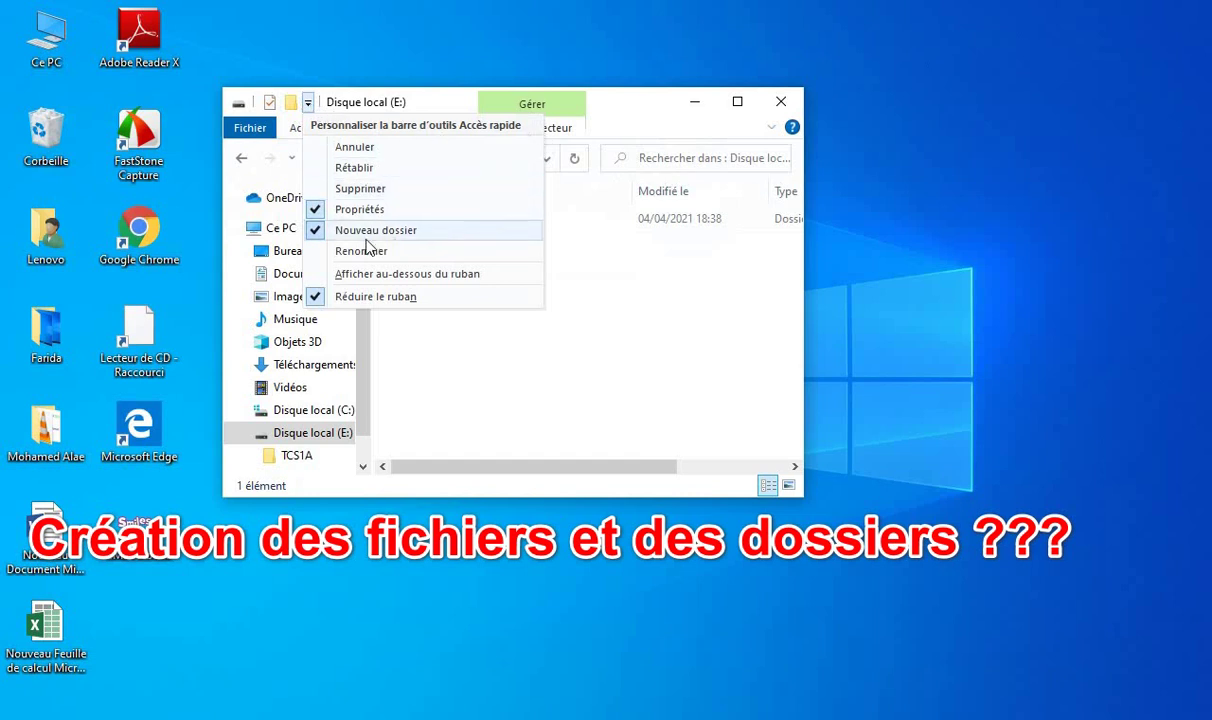
click(290, 103)
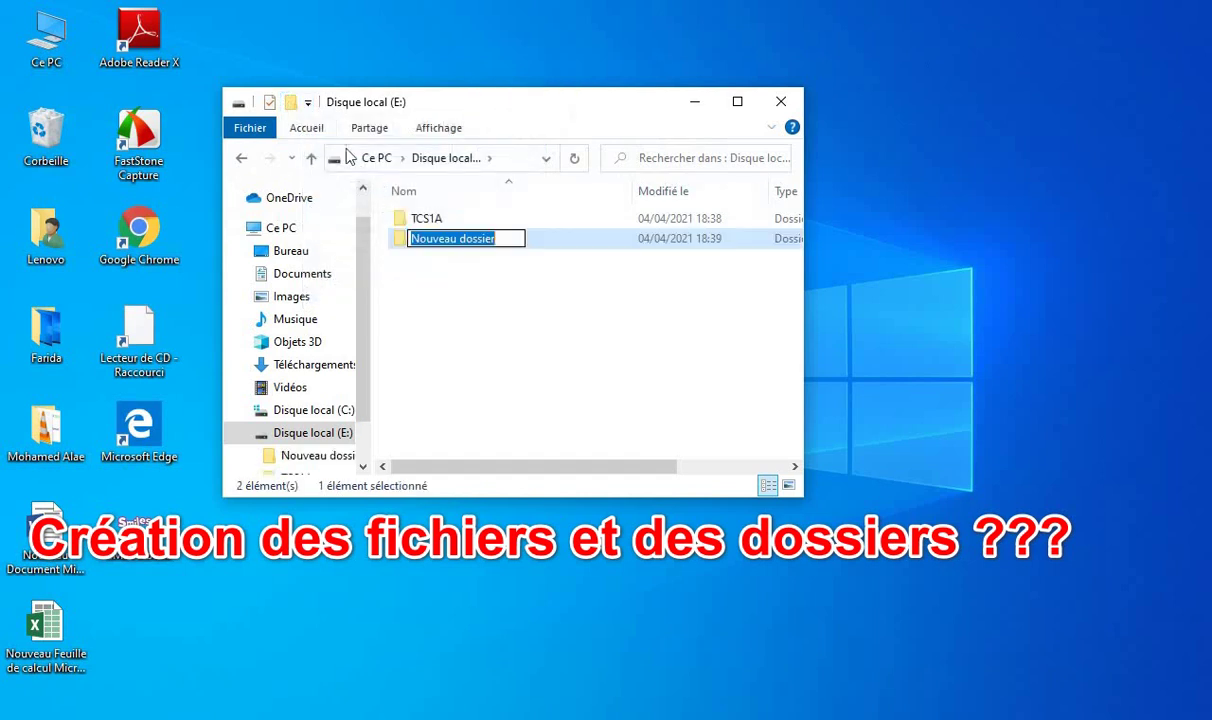
click(570, 240)
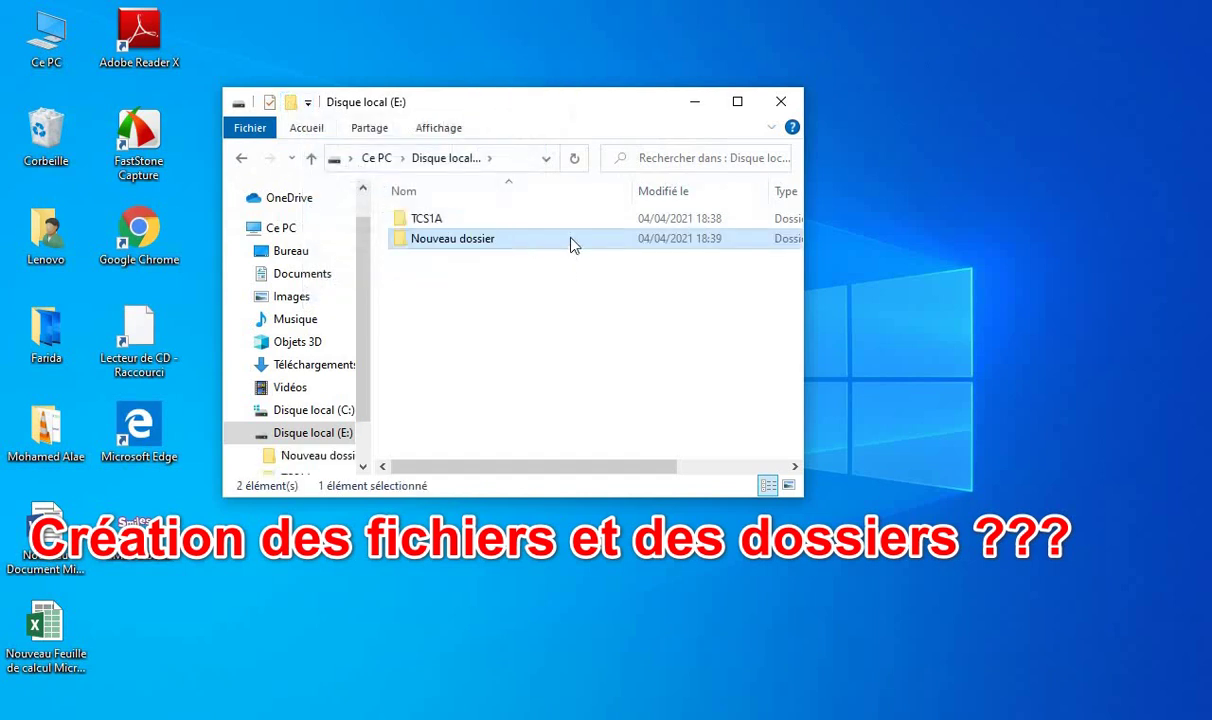
key(Delete)
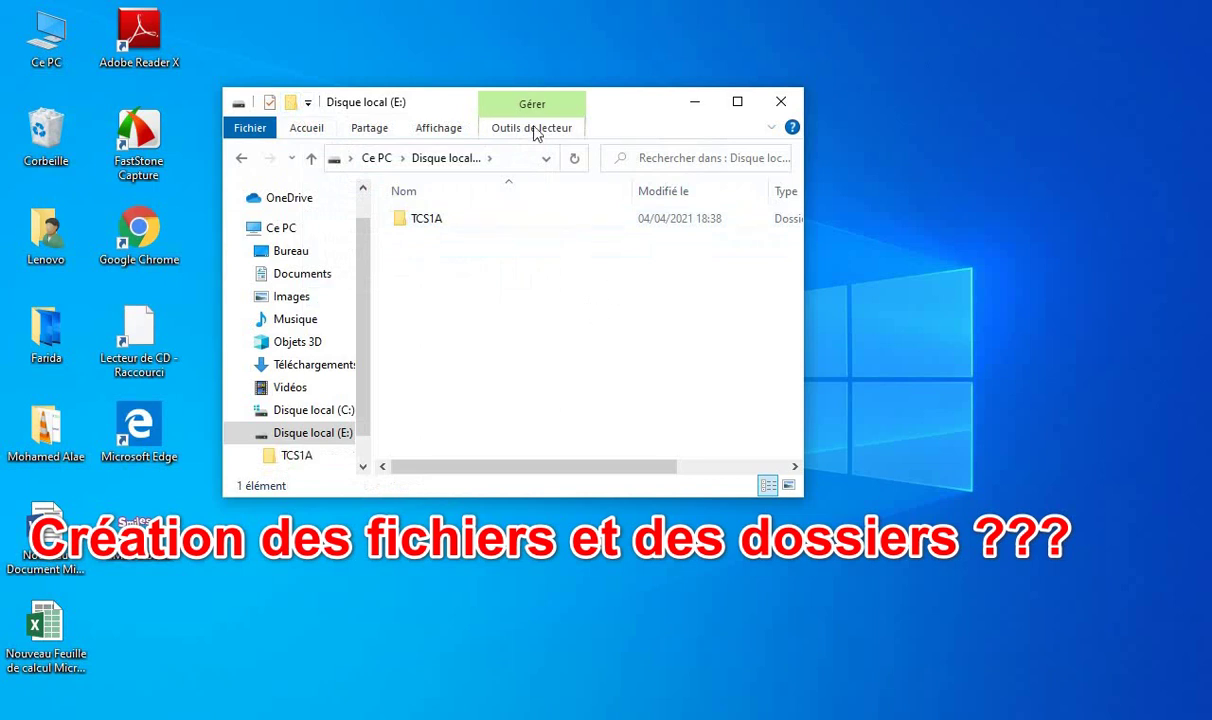
right_click(534, 251)
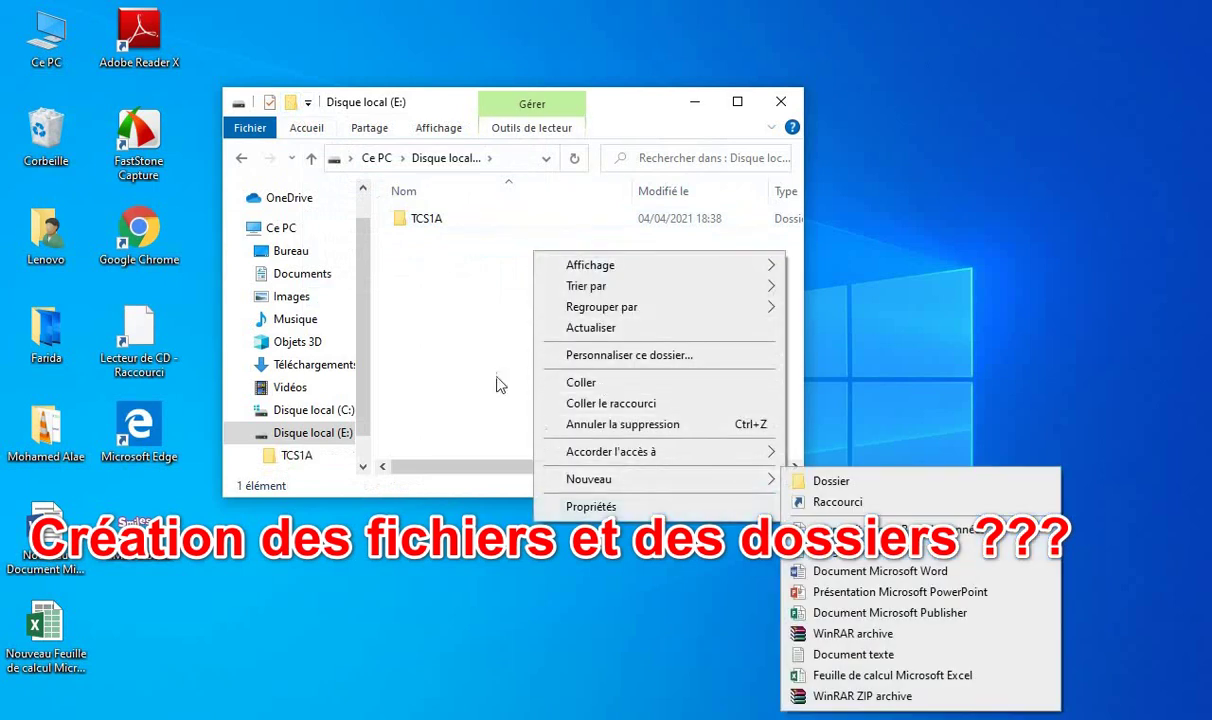
click(465, 350)
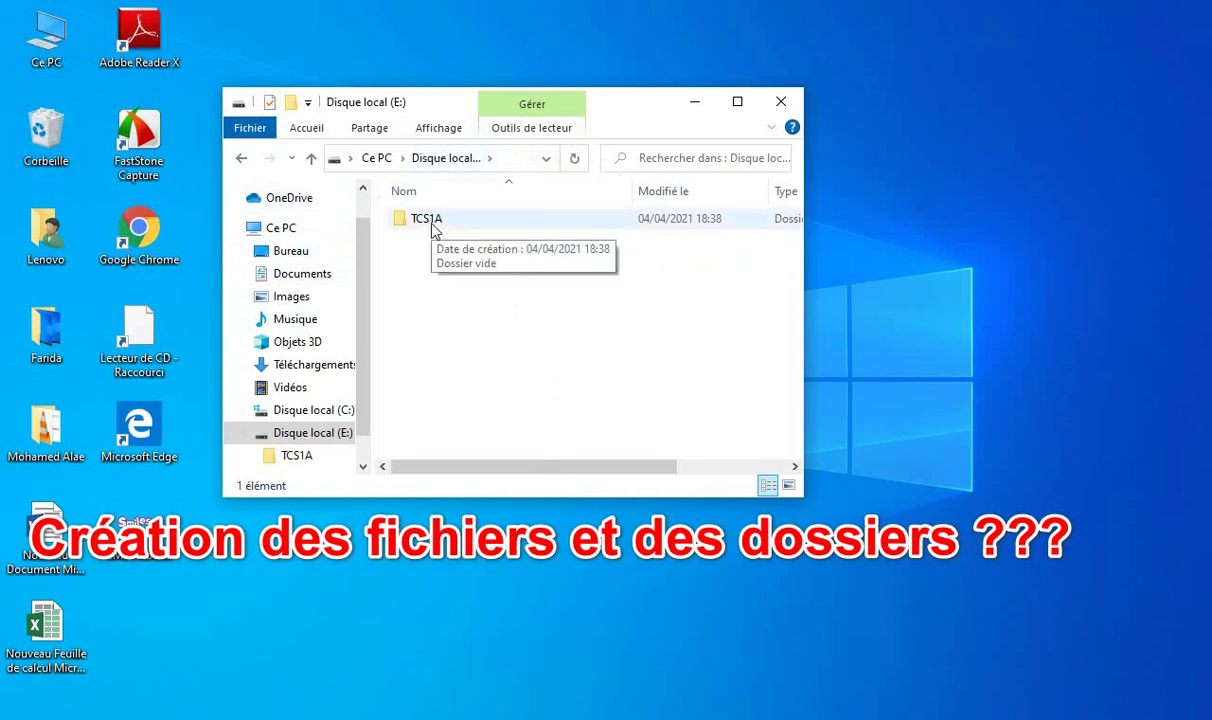
Open the TCS1A folder and create a subfolder named Repertoire1 in it
double_click(465, 222)
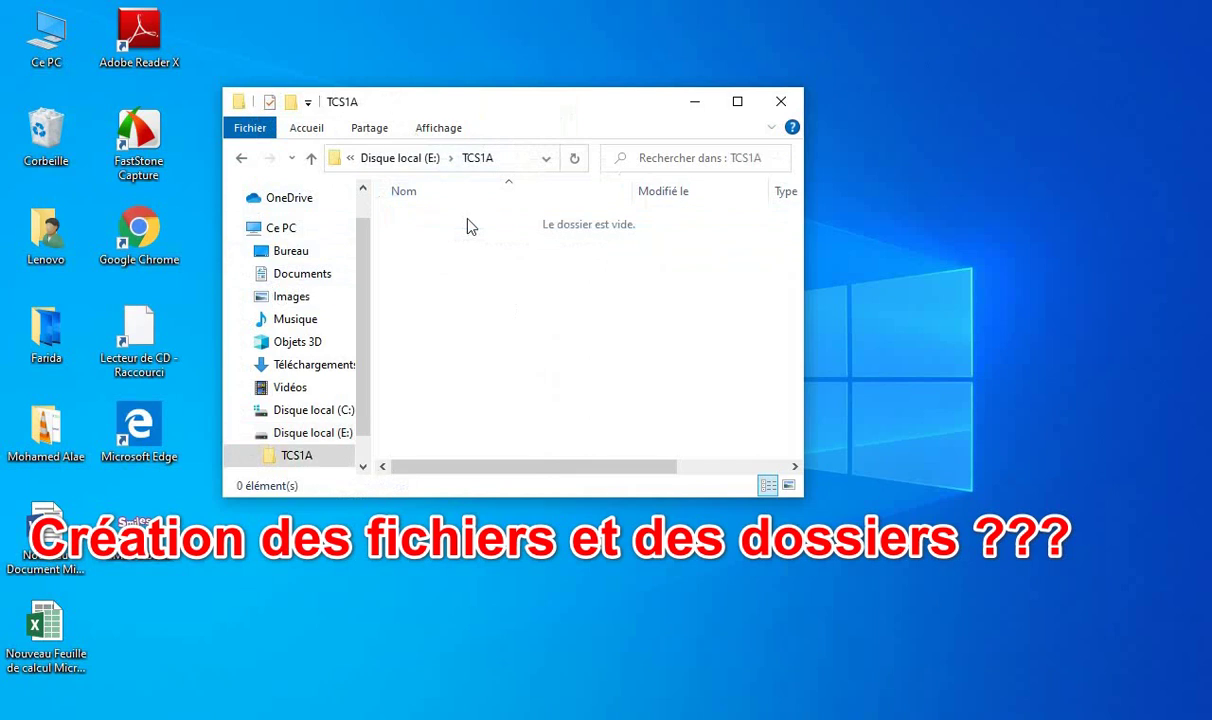
click(290, 102)
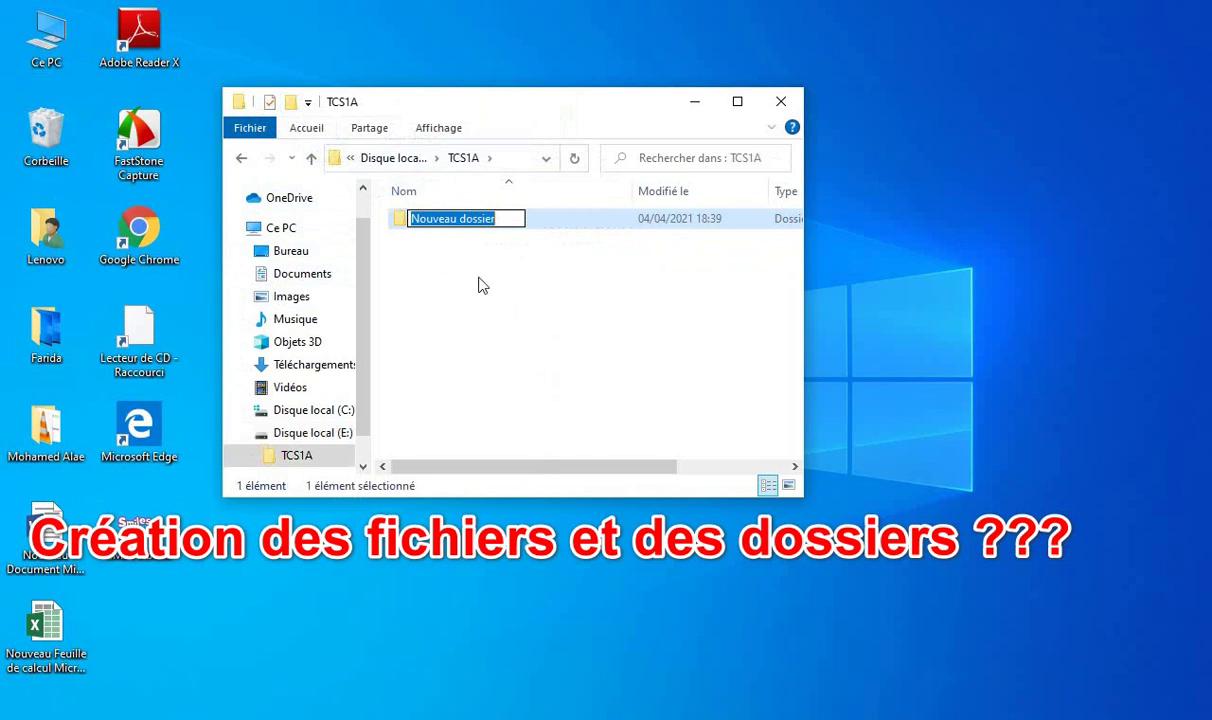
text(Repe)
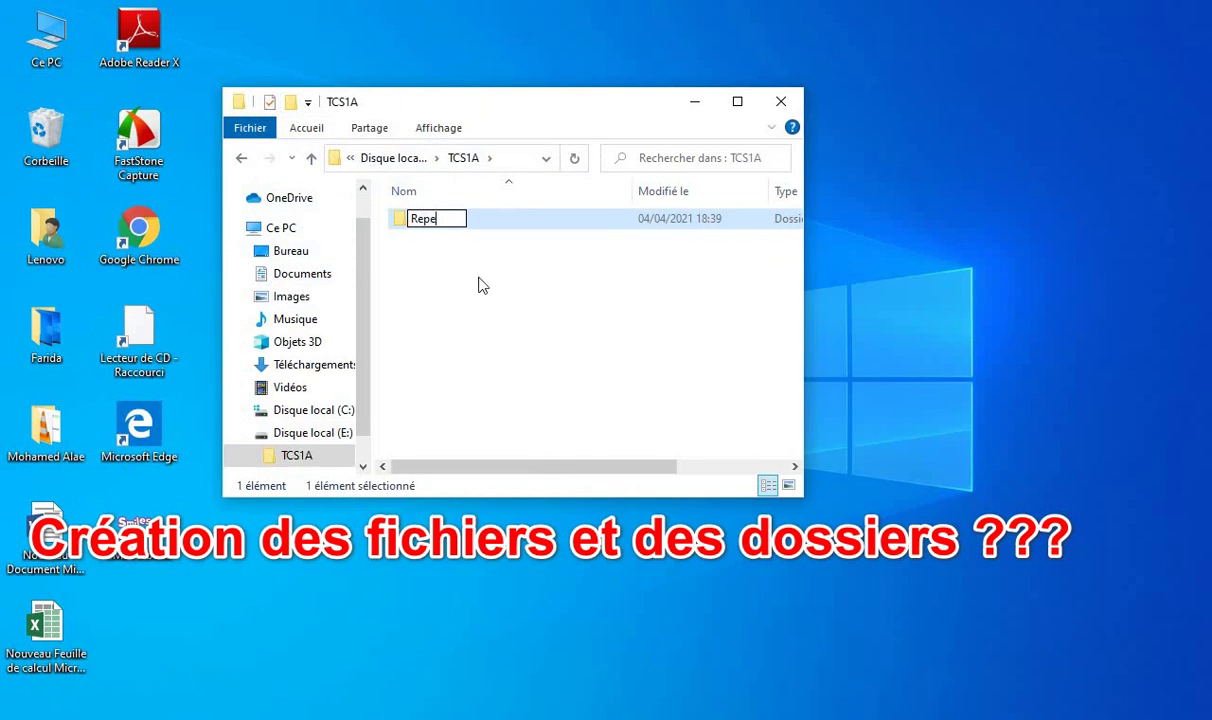
text(rtoire1)
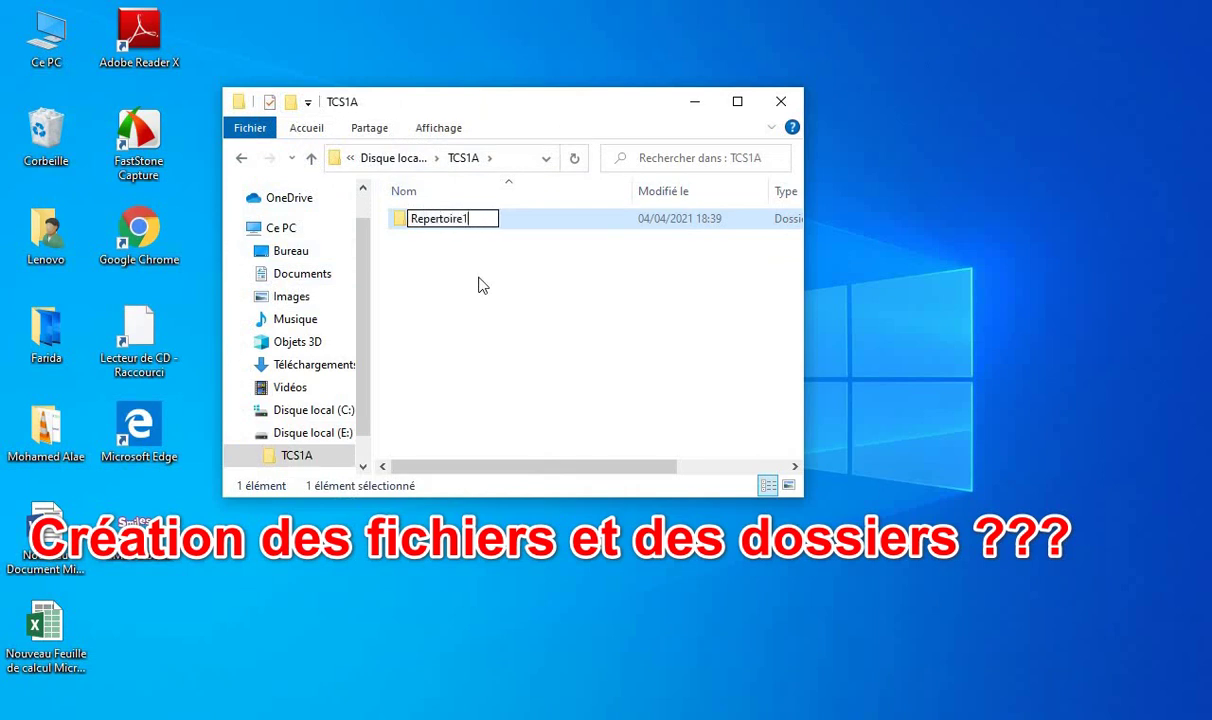
click(479, 285)
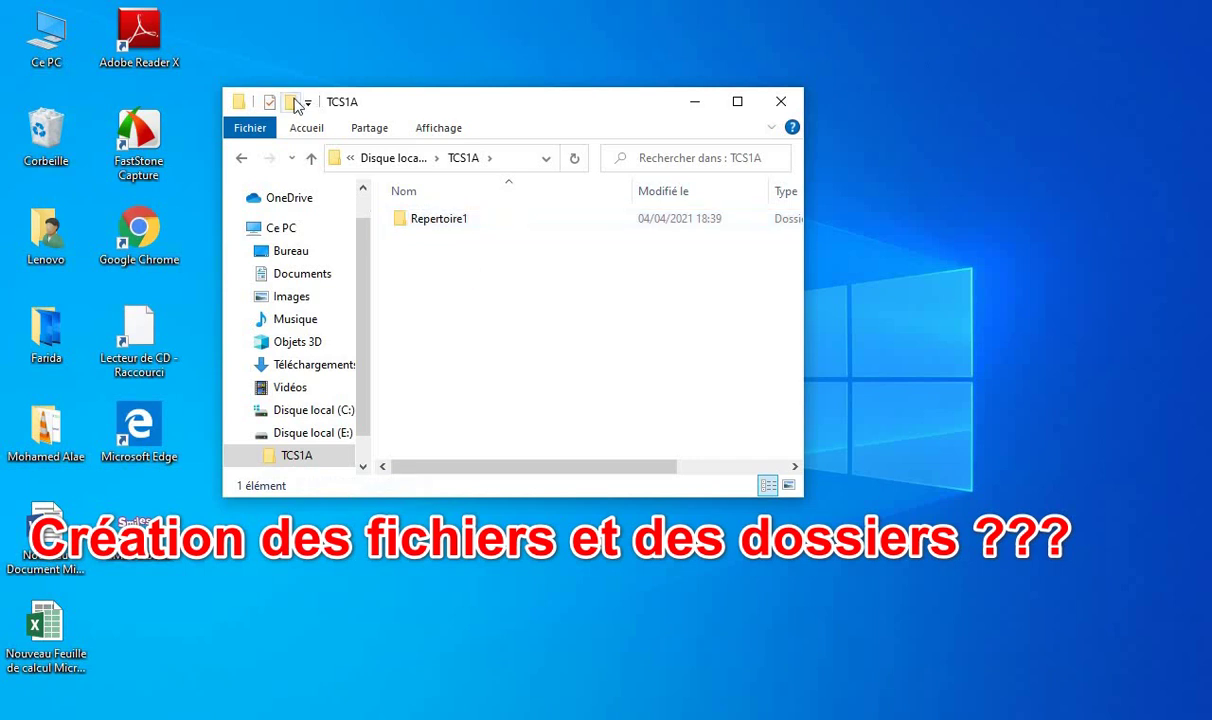
Create a second subfolder named Repertoire2 inside TCS1A
click(292, 101)
text(R)
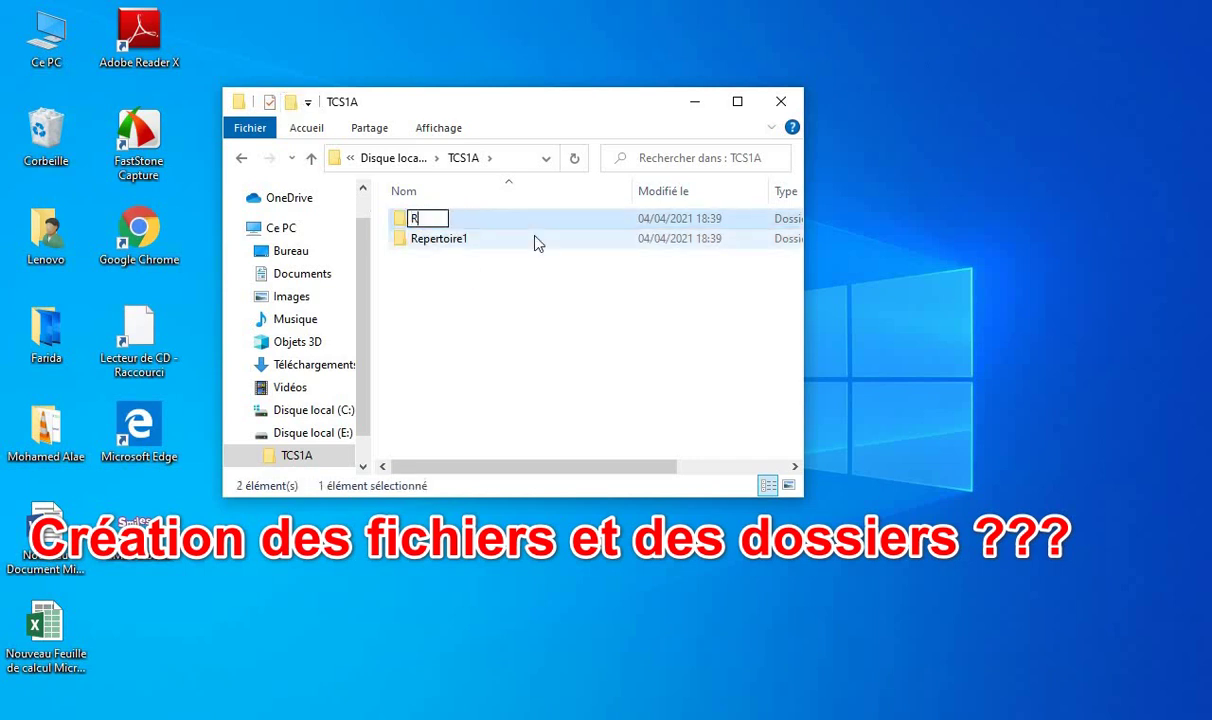
text(epertoire)
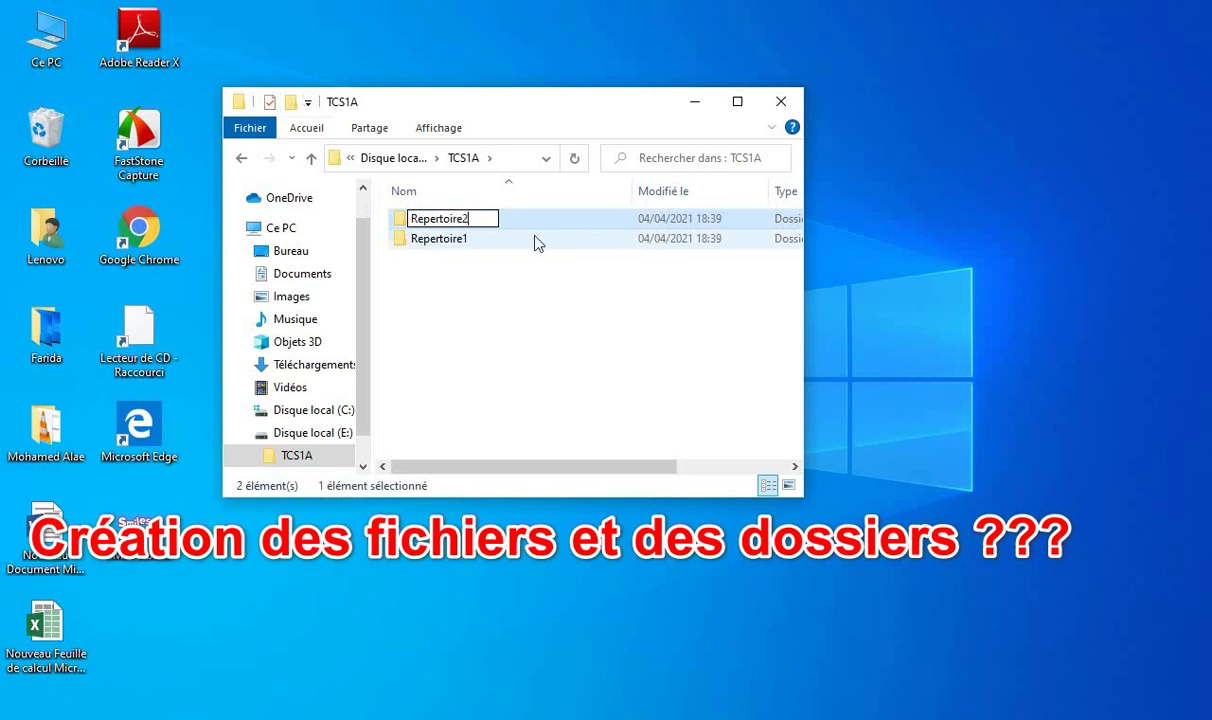
text(2)
click(534, 300)
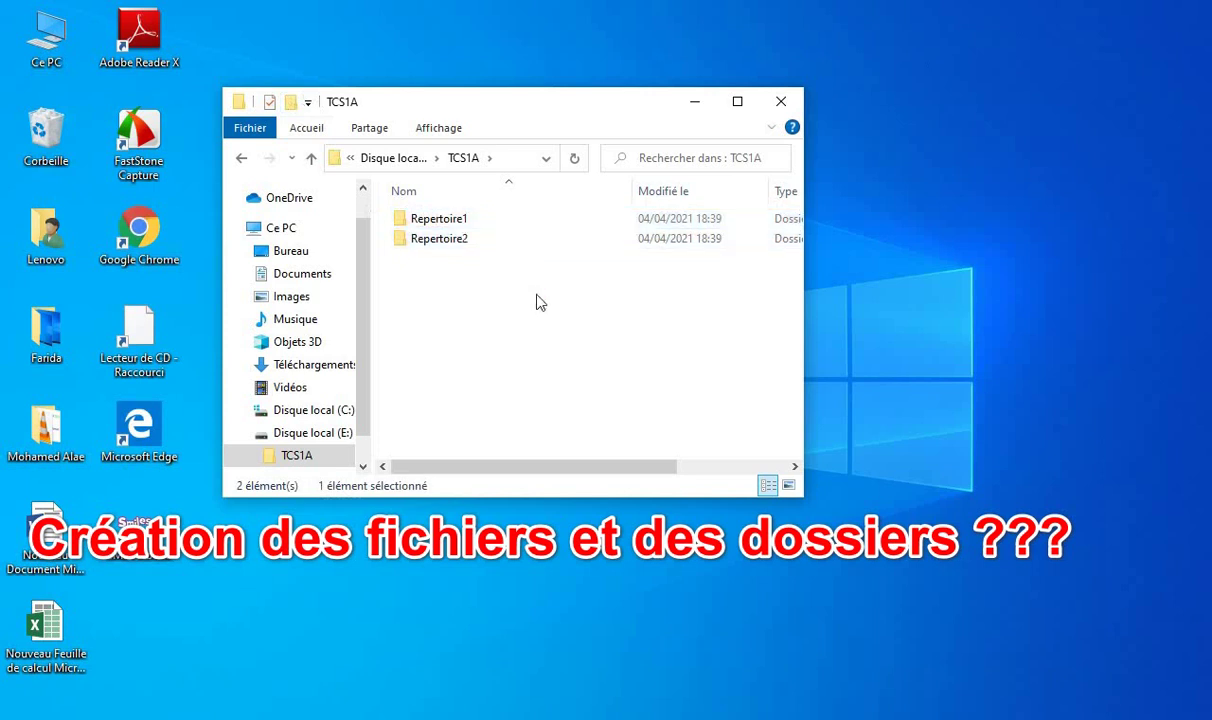
Create a new Microsoft Word document named Enseignement in the TCS1A folder
right_click(447, 301)
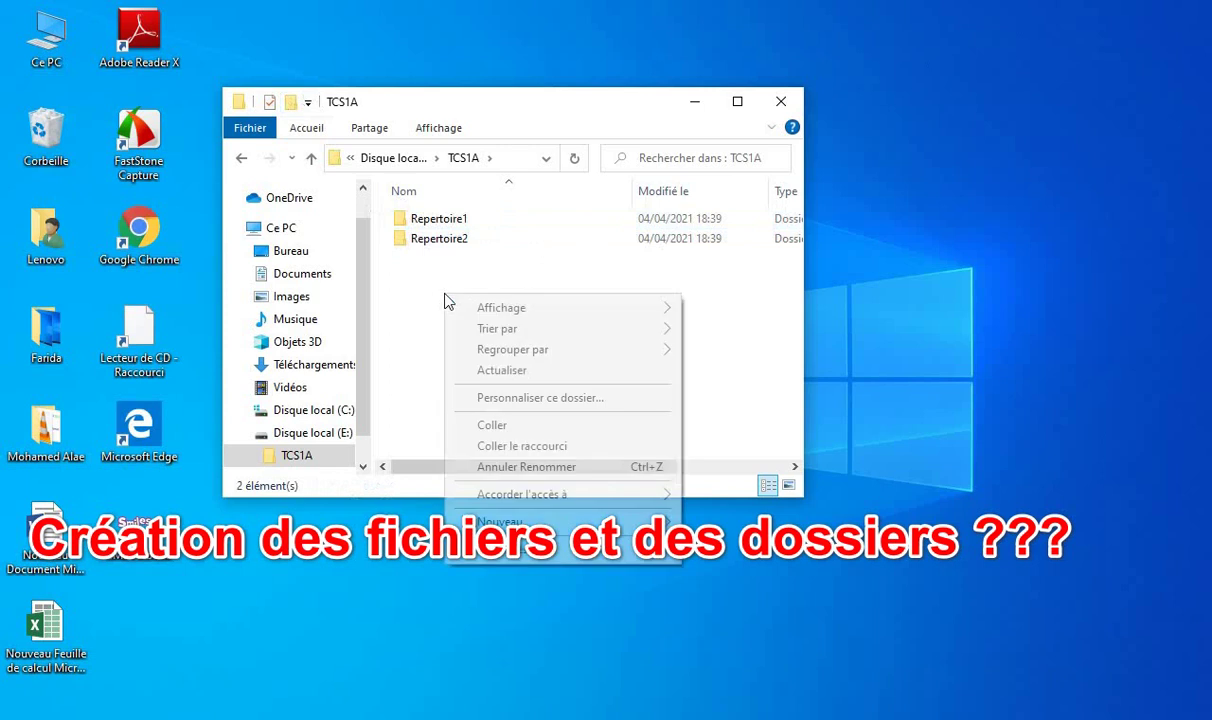
click(545, 261)
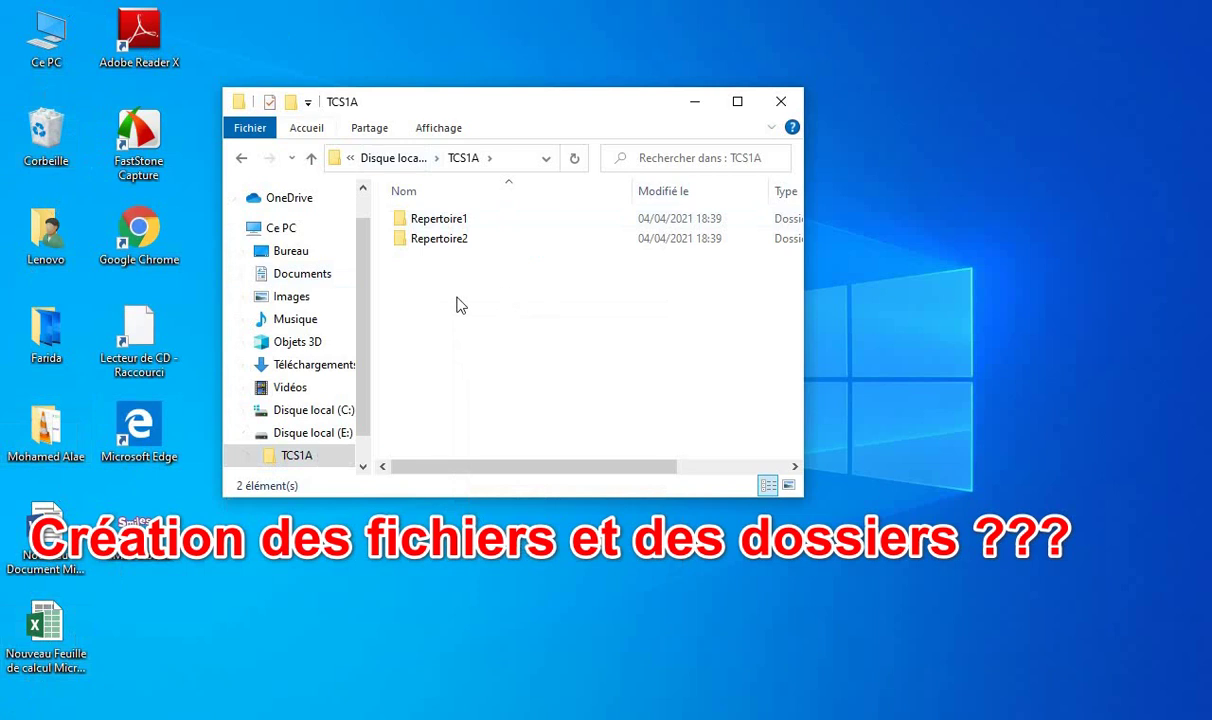
right_click(507, 273)
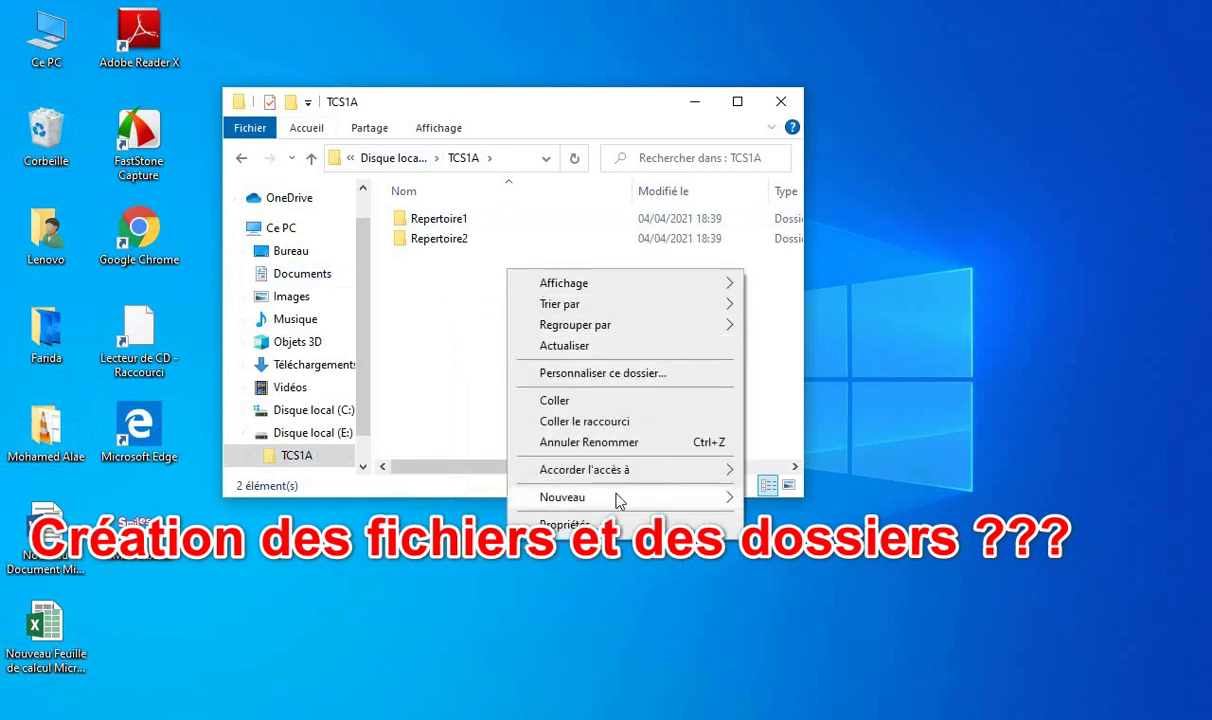
mouse_move(673, 500)
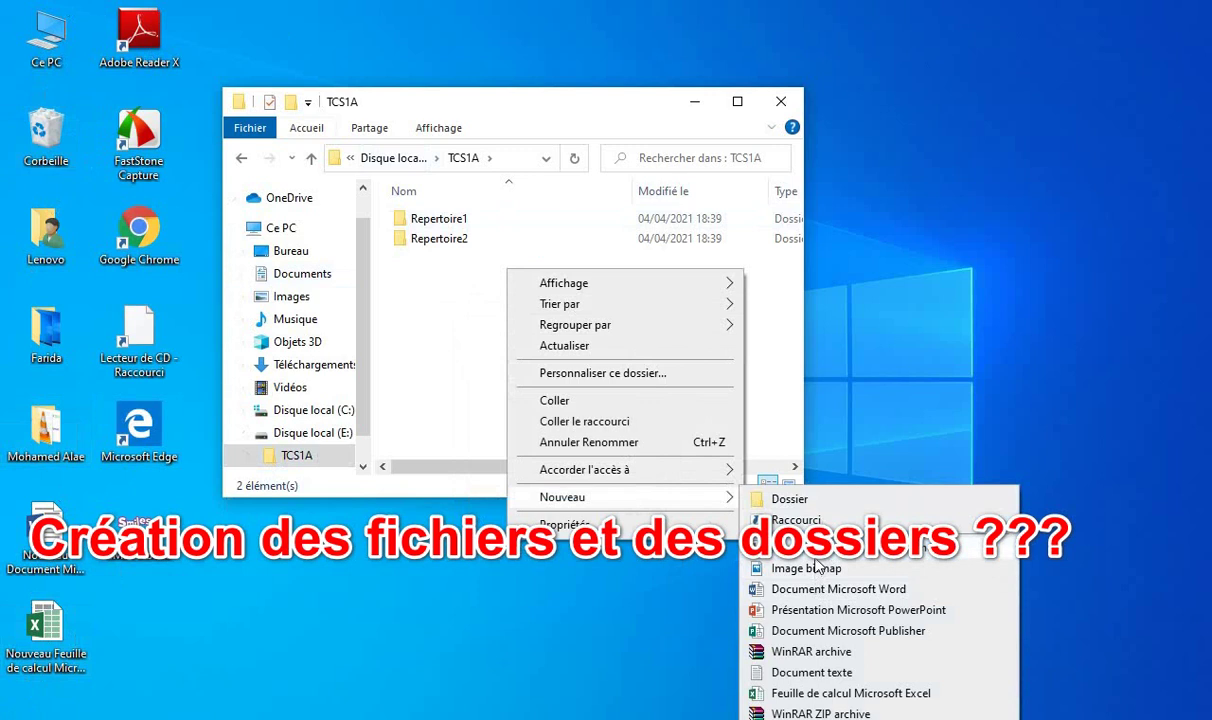
click(815, 589)
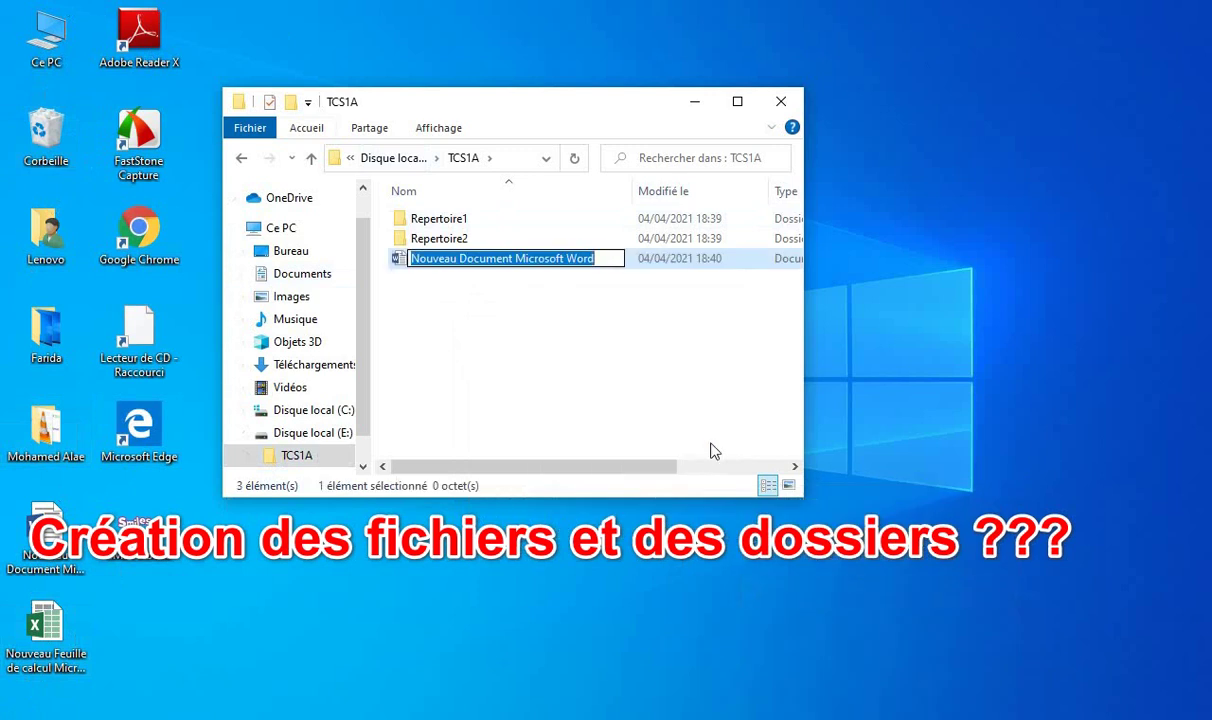
text(E)
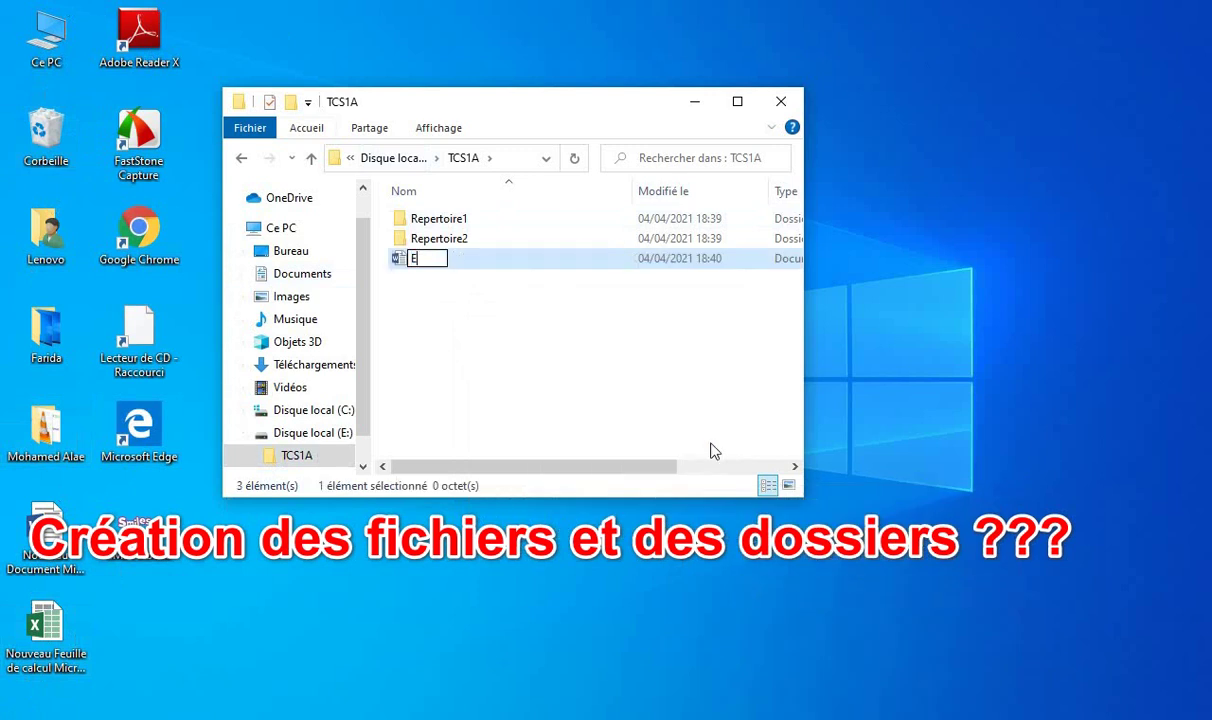
text(nseig)
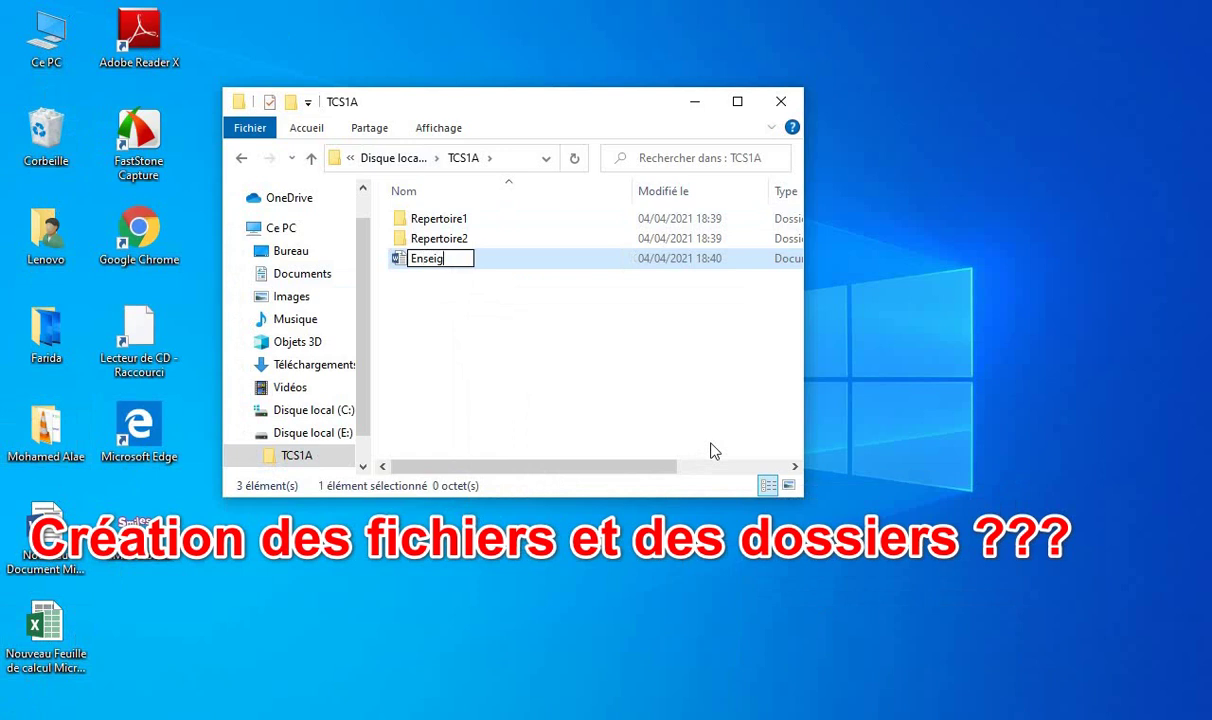
text(nement)
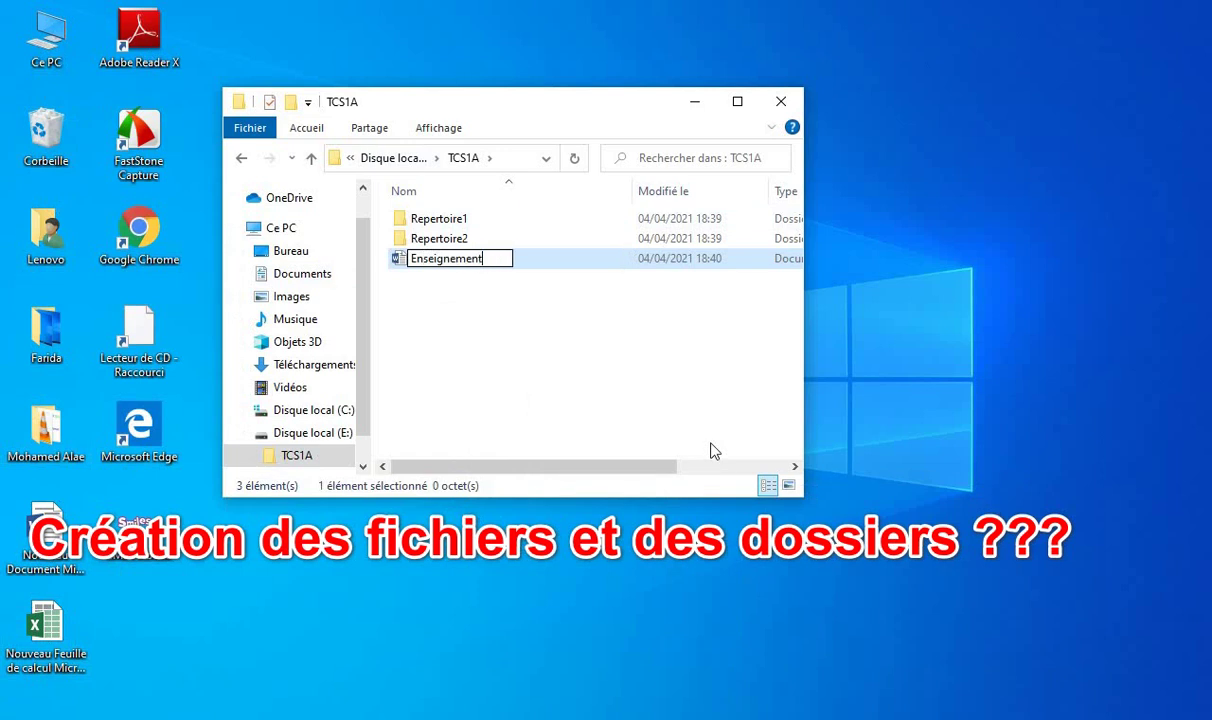
click(530, 334)
Create a new Microsoft Word document named Domaines in the TCS1A folder
right_click(529, 332)
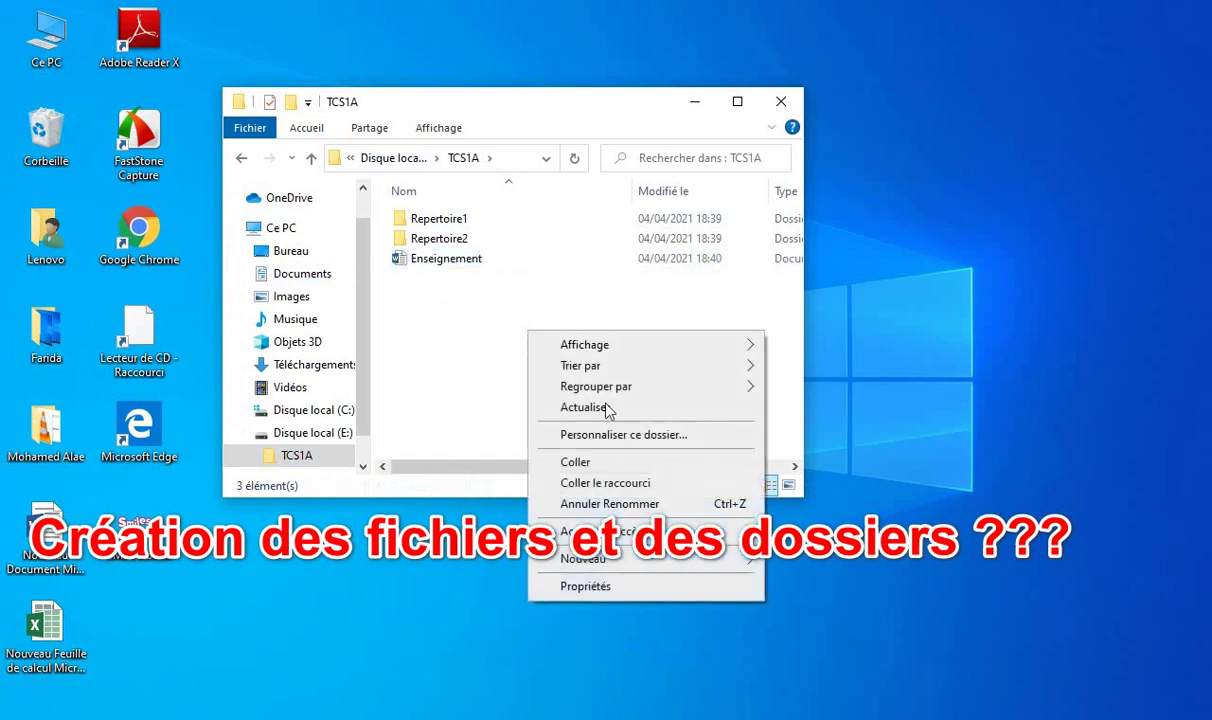
mouse_move(676, 556)
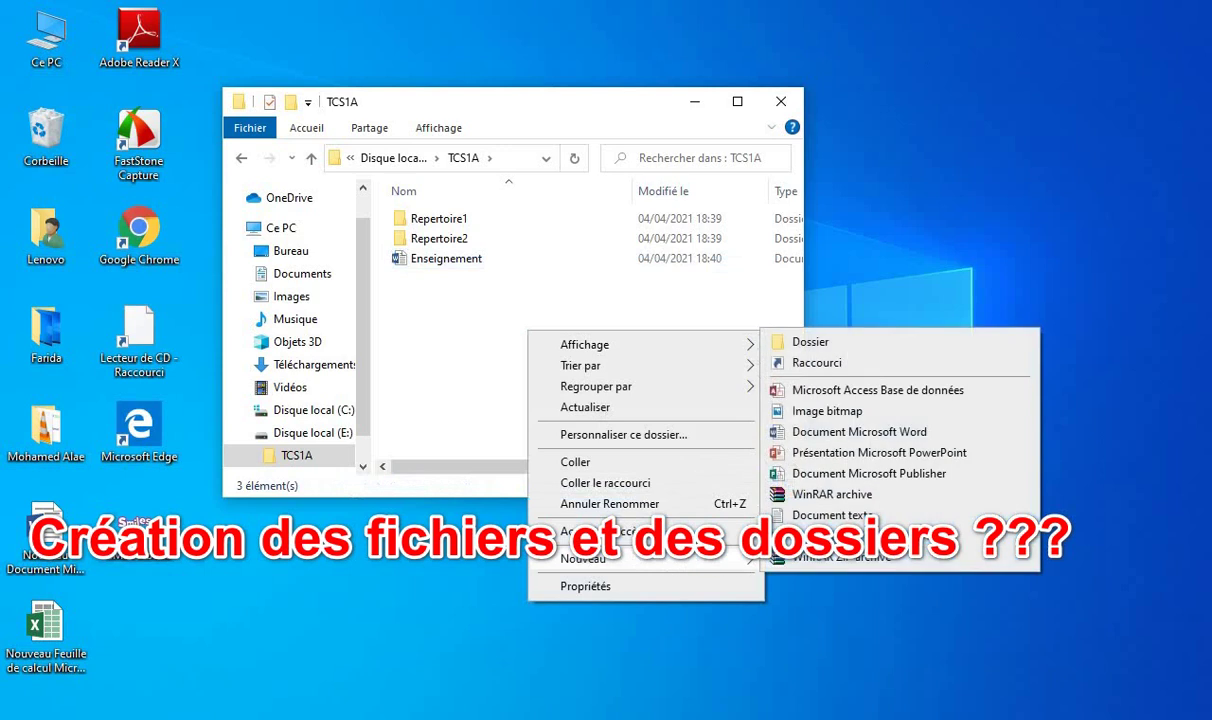
click(832, 438)
key(BackSpace)
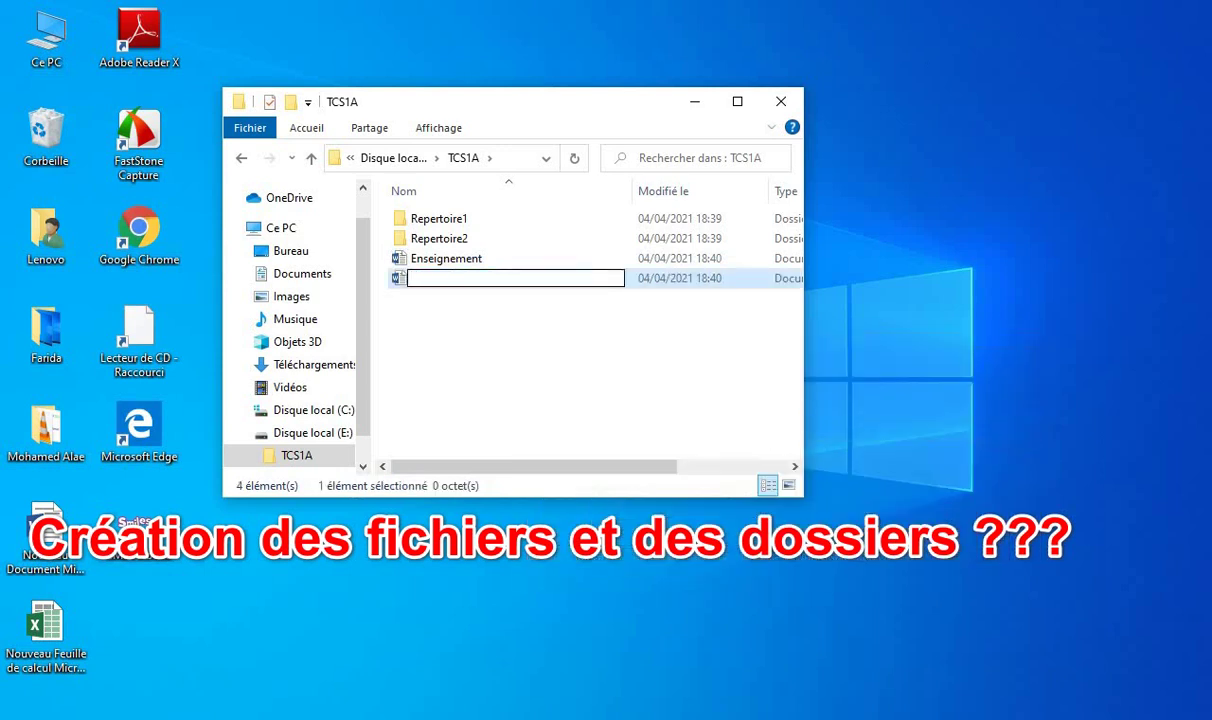
text(Domai)
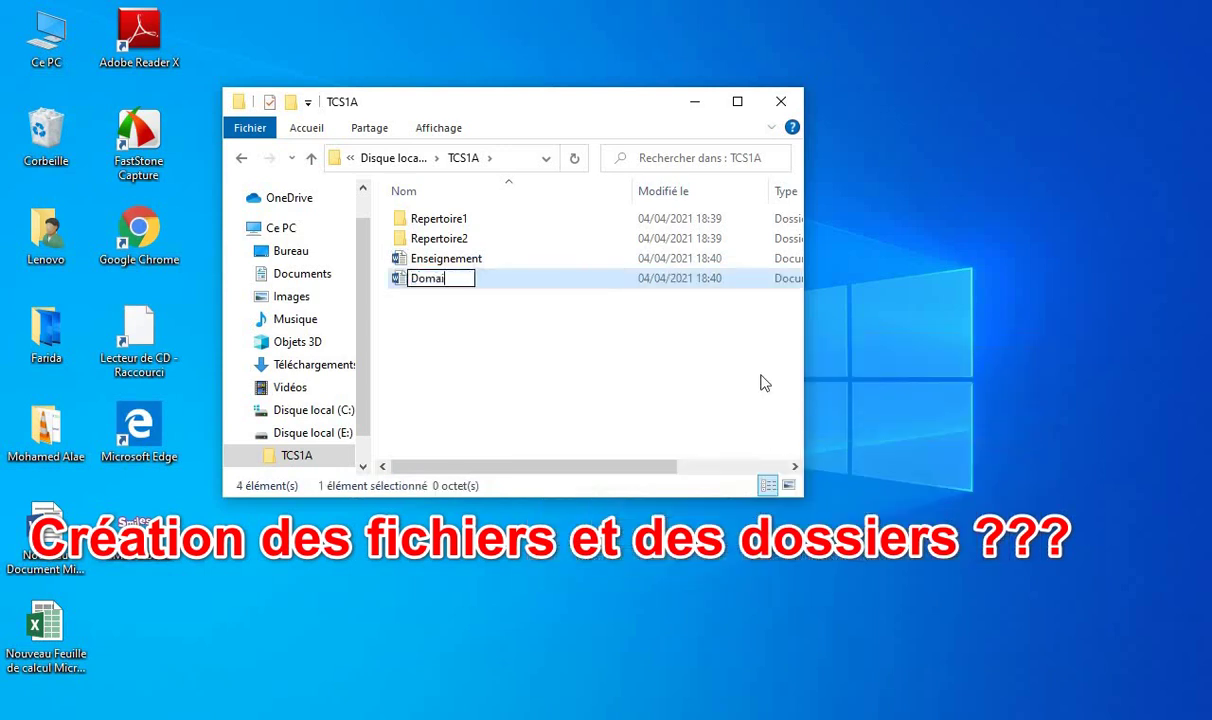
text(nes)
click(559, 345)
Create a new bitmap image named Dessin1 in the TCS1A folder
right_click(559, 345)
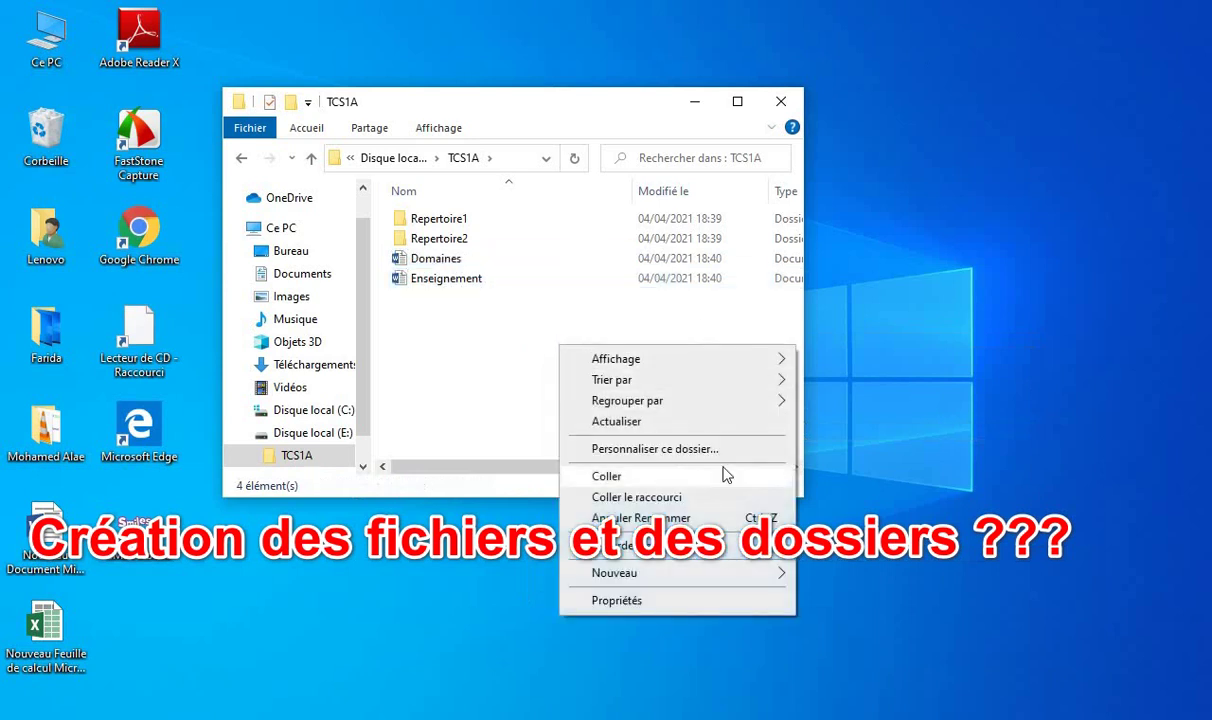
mouse_move(742, 576)
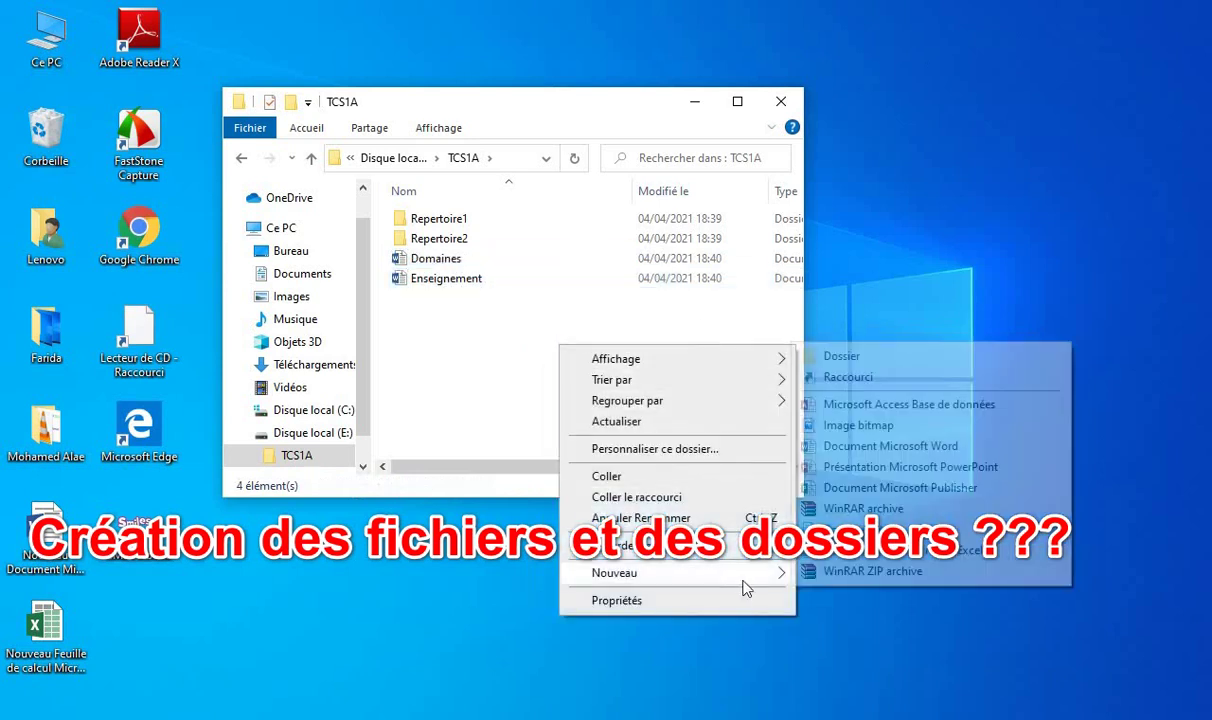
click(855, 425)
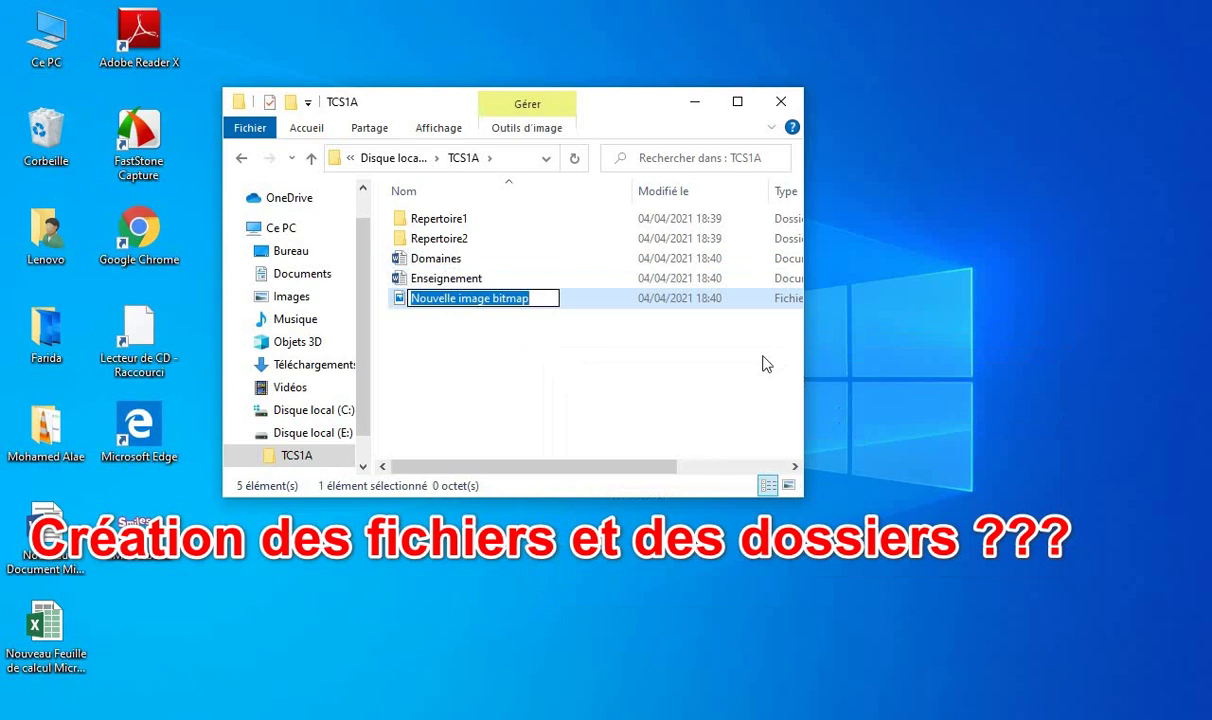
text(Dessin)
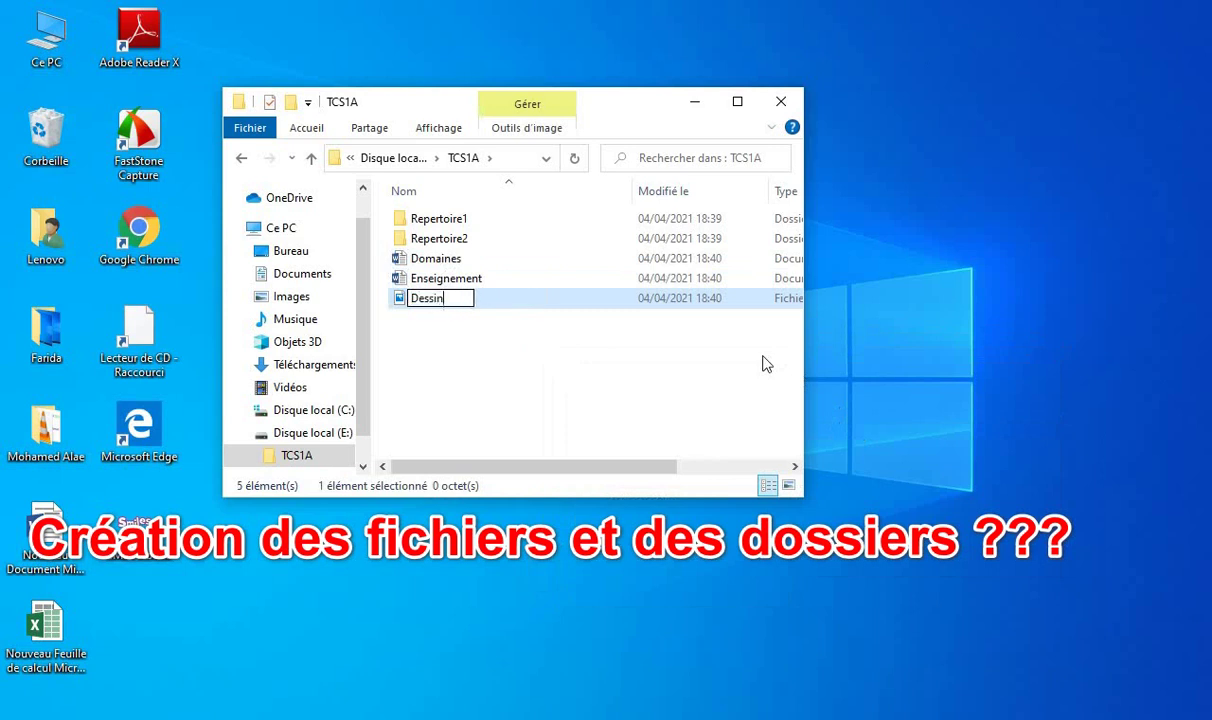
text(1)
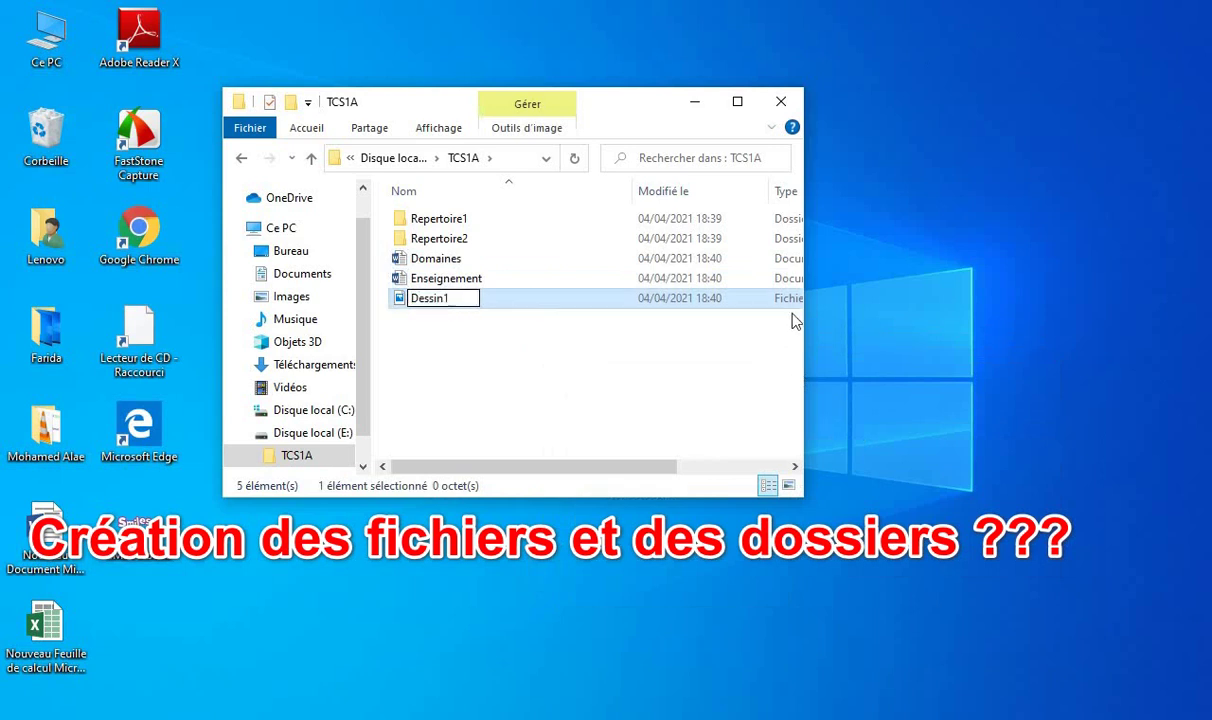
key(Return)
click(556, 356)
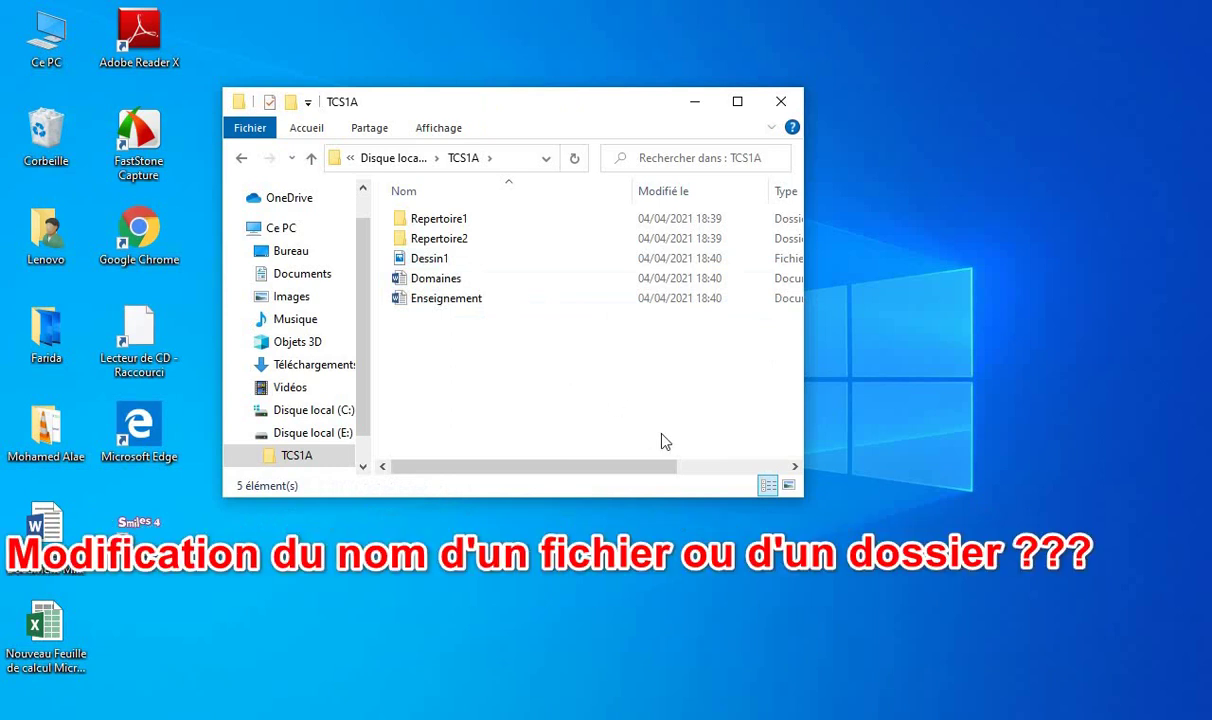
Rename the Repertoire1 folder as "Mes notes"
click(480, 222)
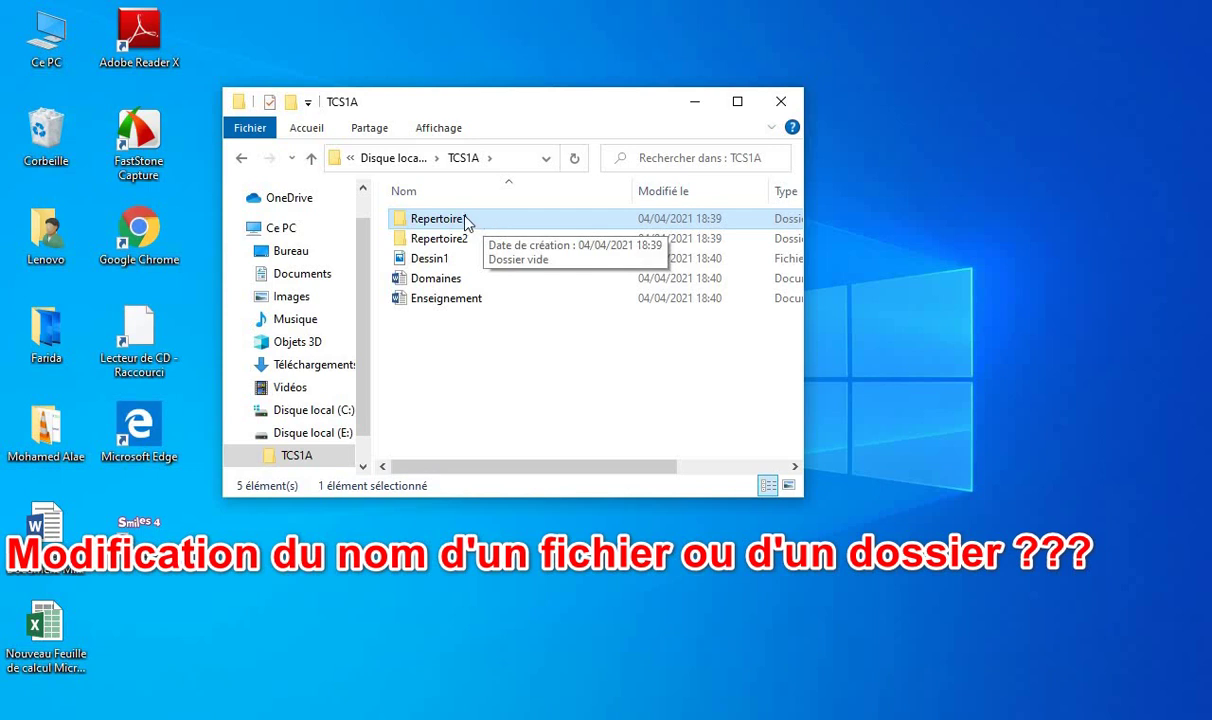
right_click(466, 221)
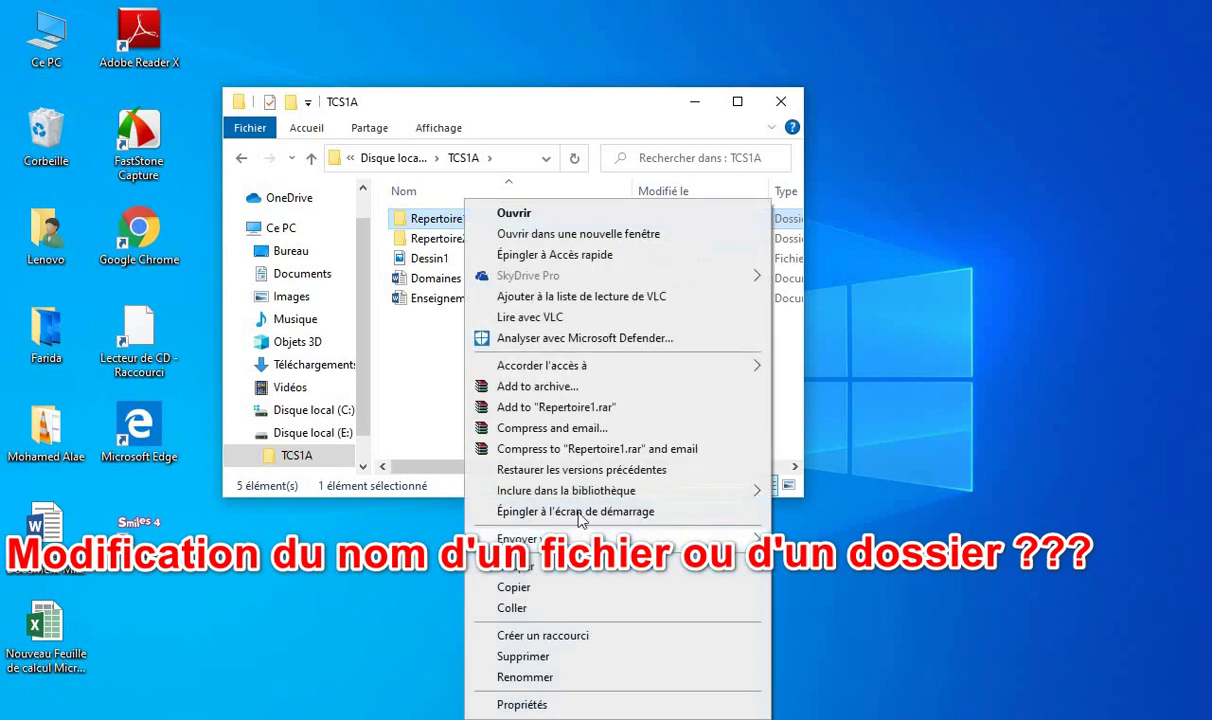
click(560, 677)
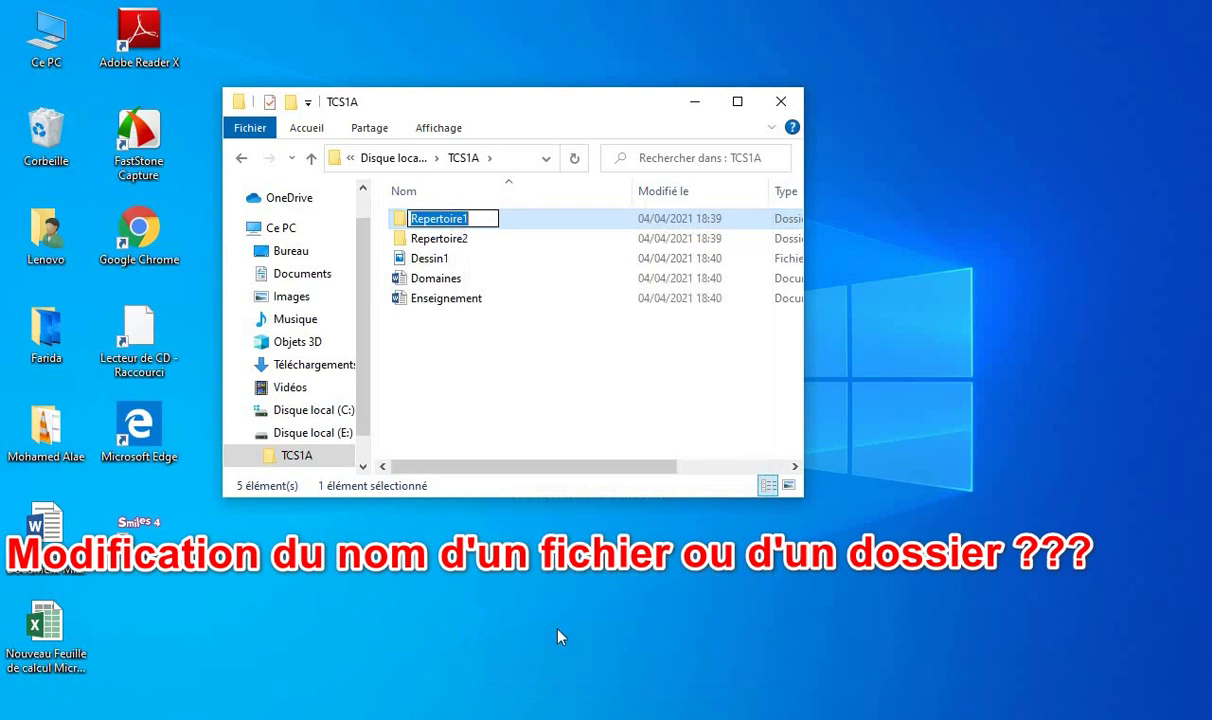
text(Mes)
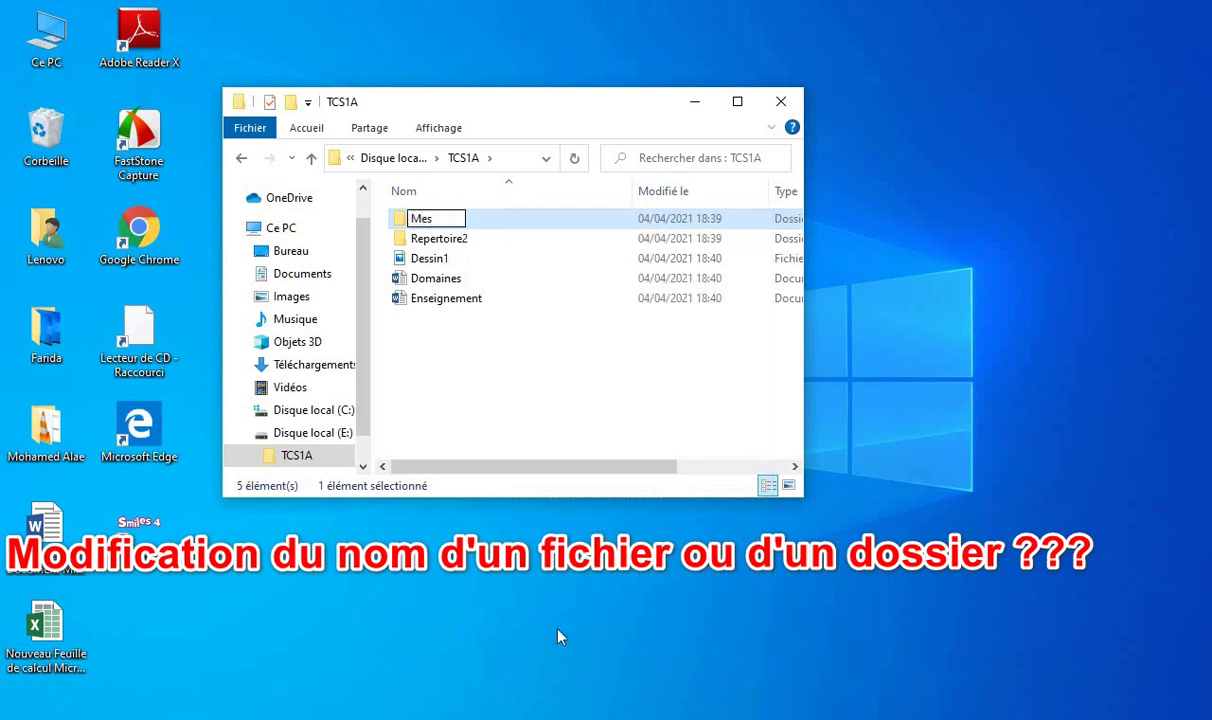
text( notes)
click(545, 400)
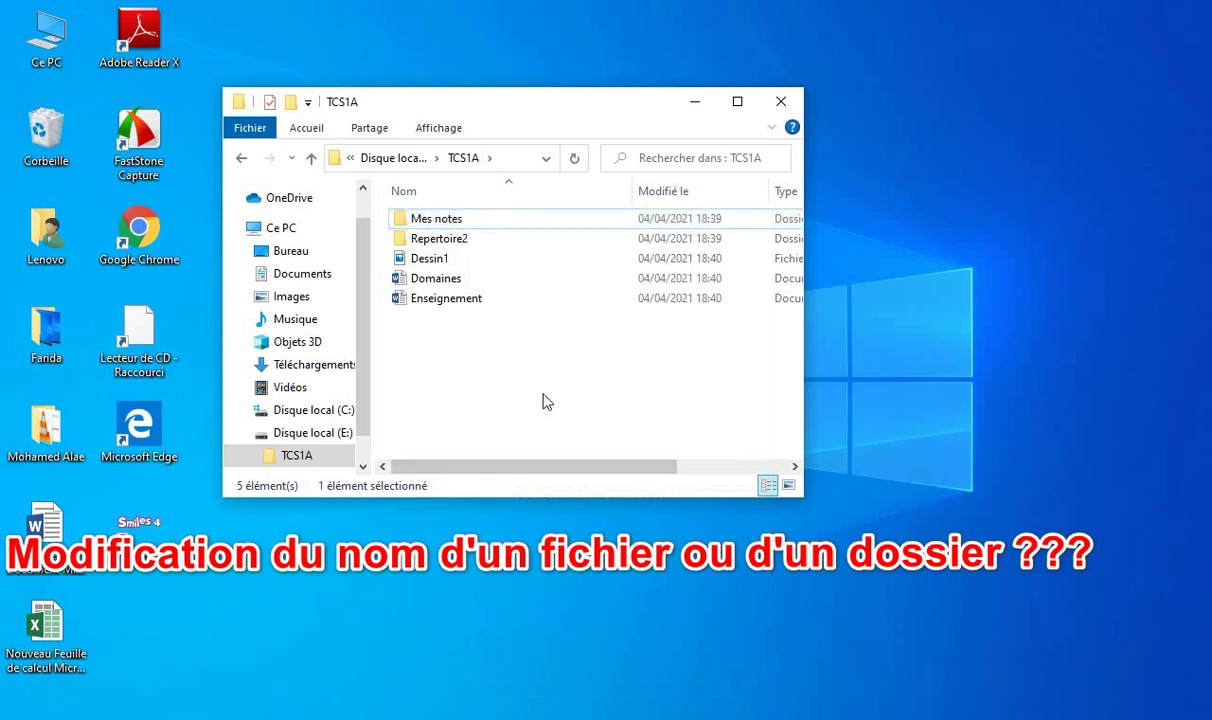
Select the Repertoire2 folder and maximize the TCS1A window
click(467, 240)
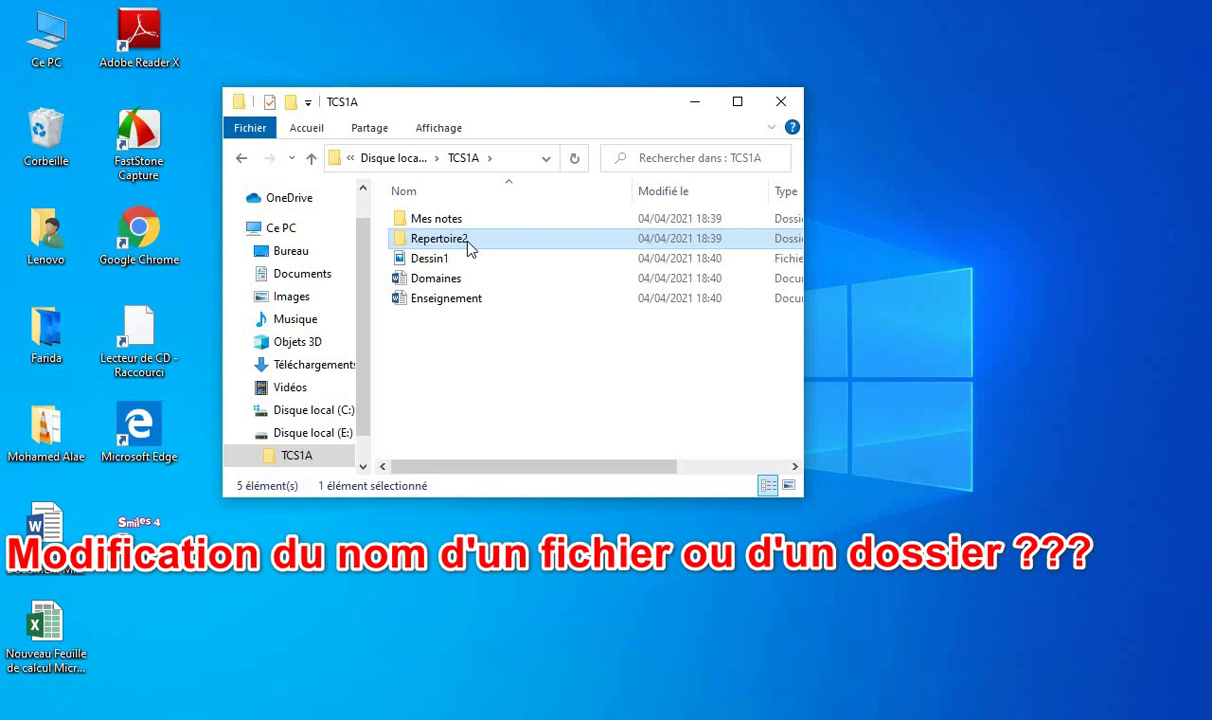
click(470, 246)
key(Return)
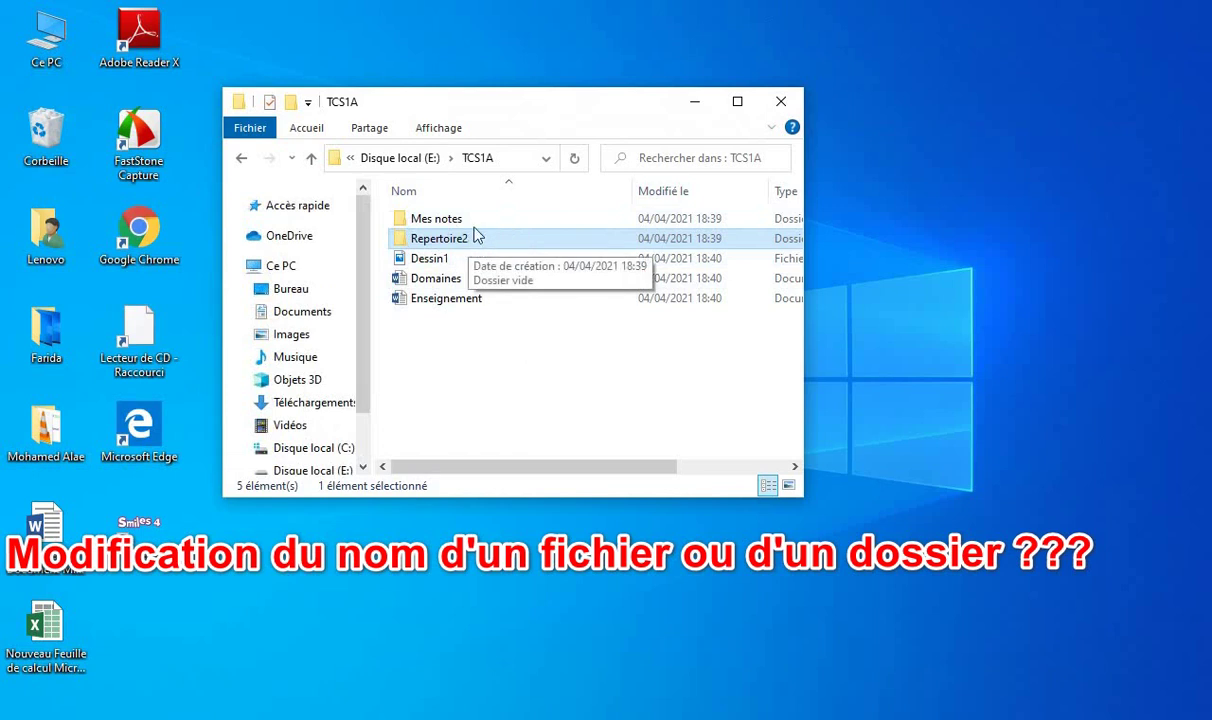
click(308, 133)
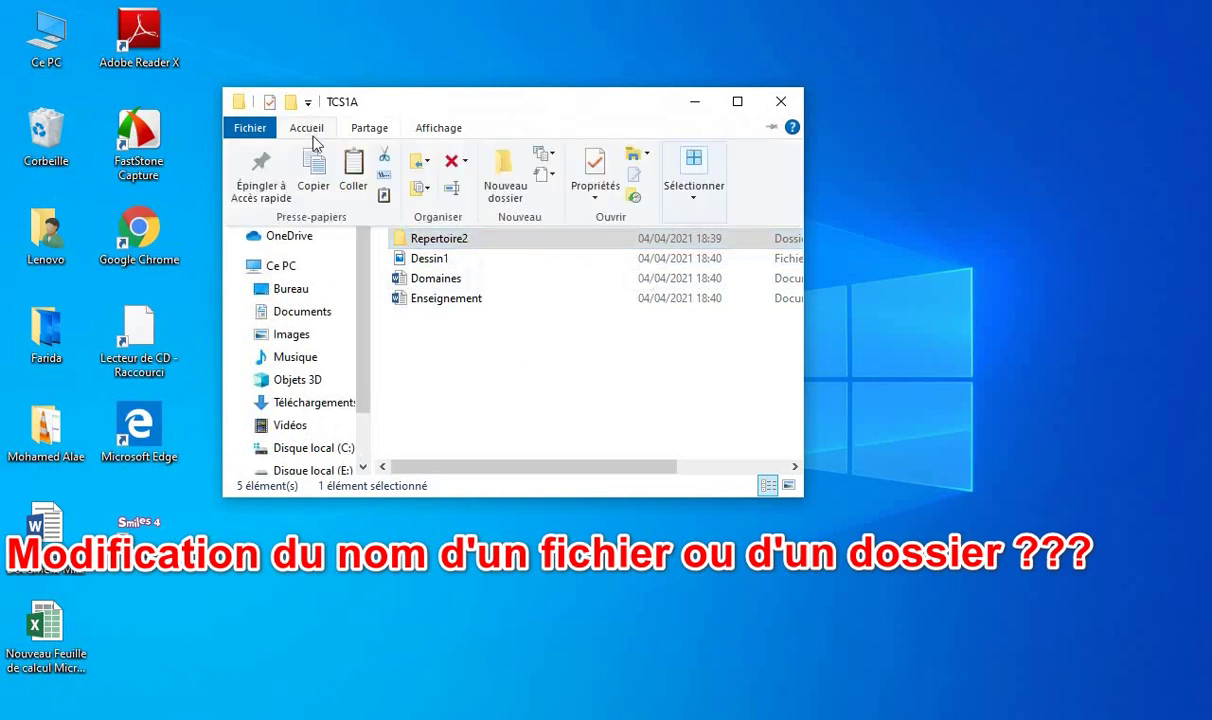
click(739, 103)
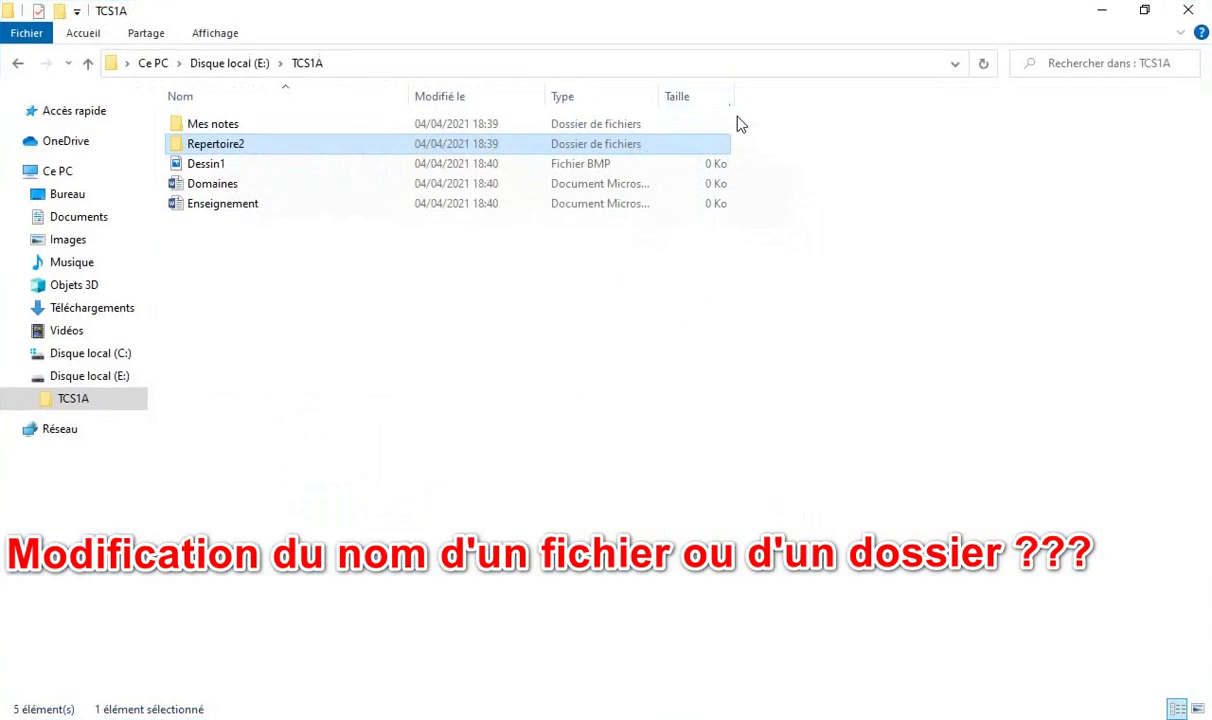
click(85, 34)
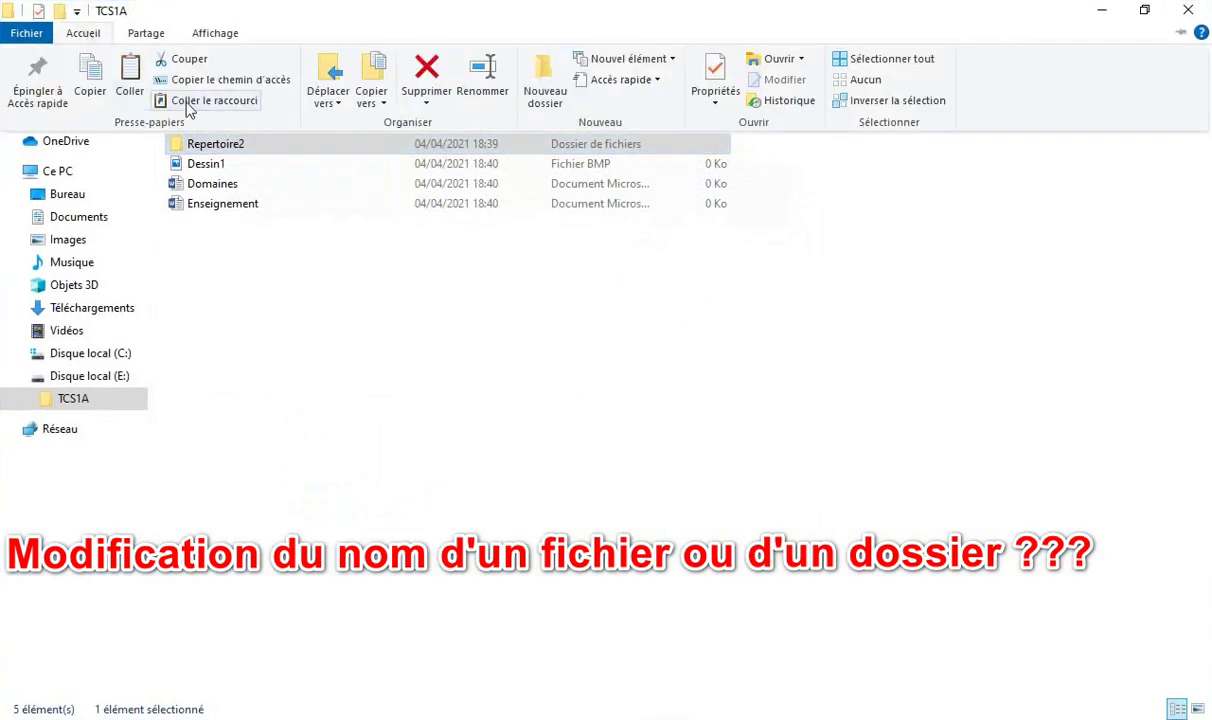
click(483, 90)
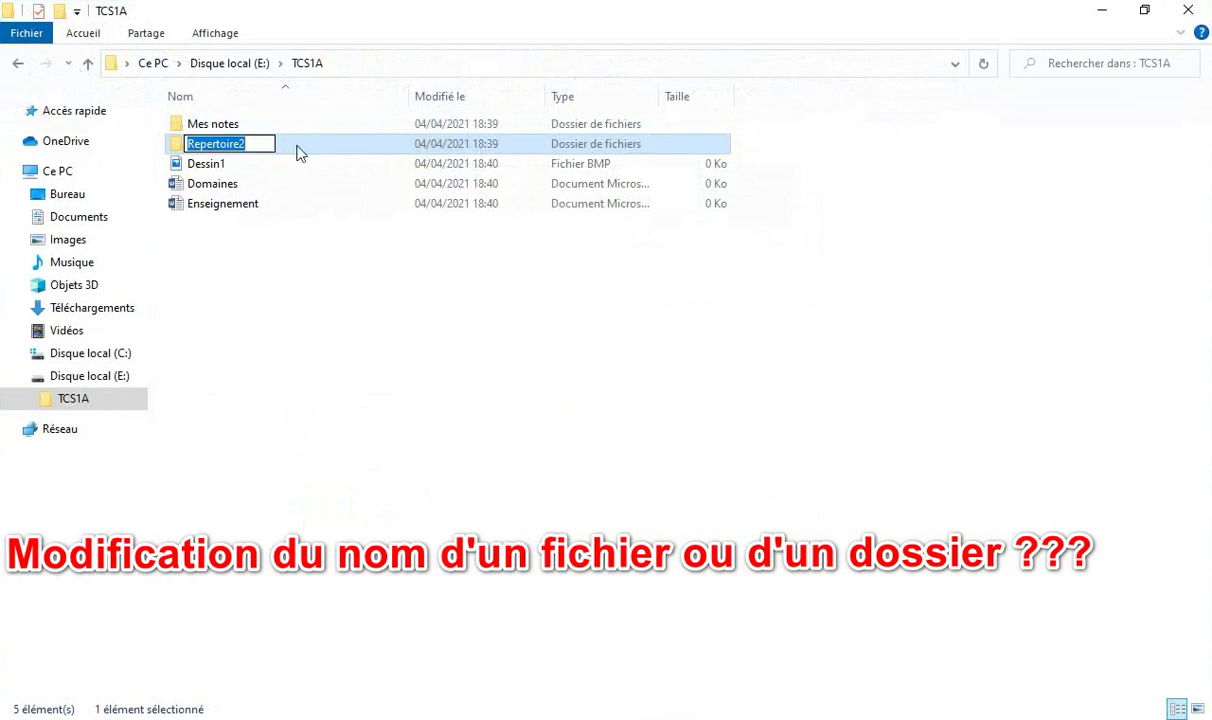
click(298, 150)
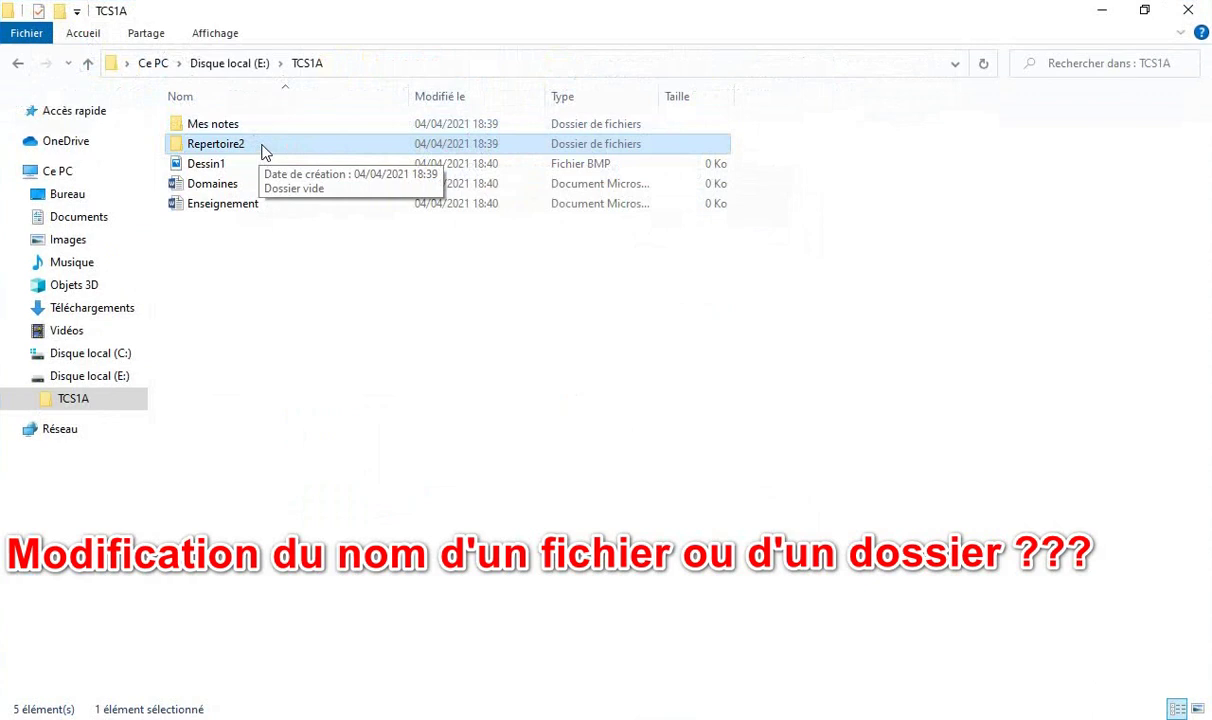
Rename the Repertoire2 folder as "mes dessins"
click(262, 146)
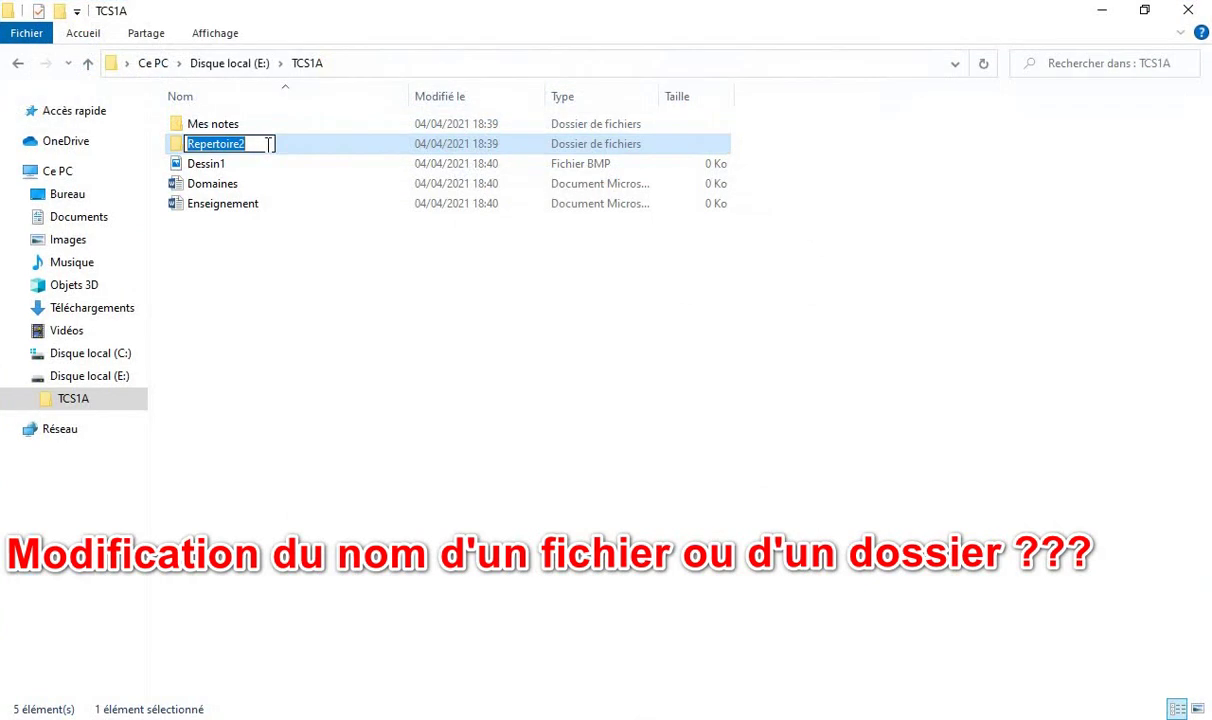
text(mes dz)
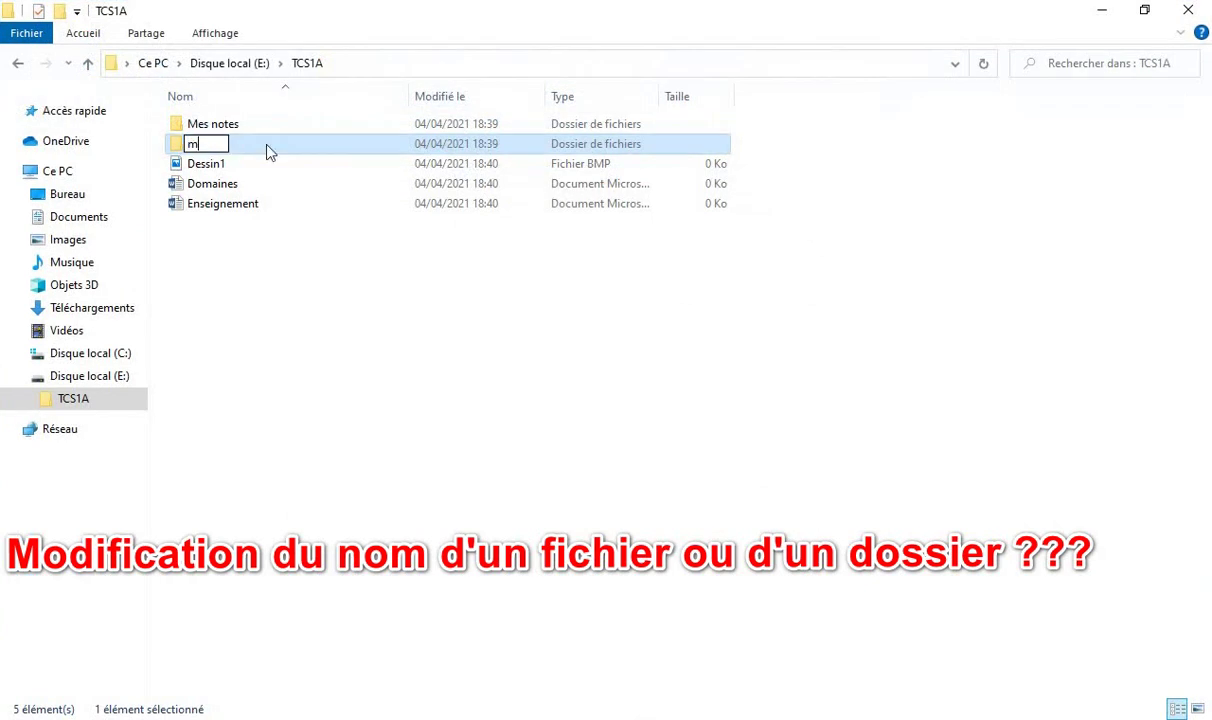
key(BackSpace)
key(BackSpace)
text(dessins)
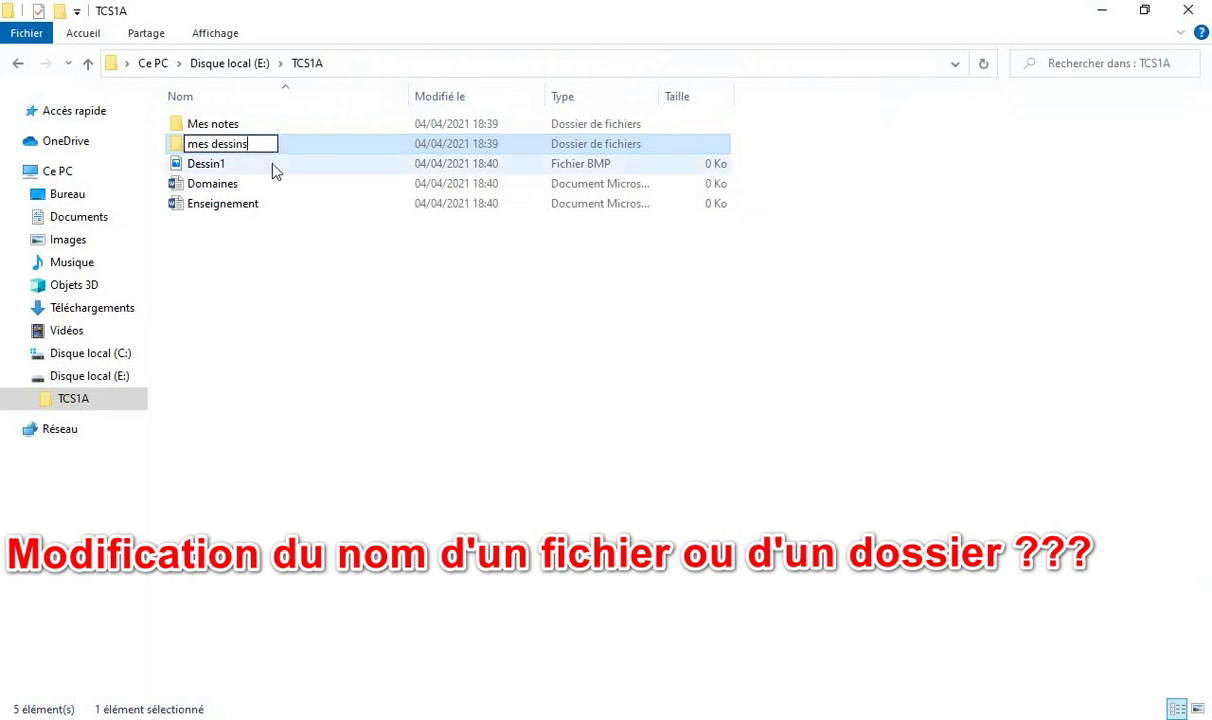
click(286, 283)
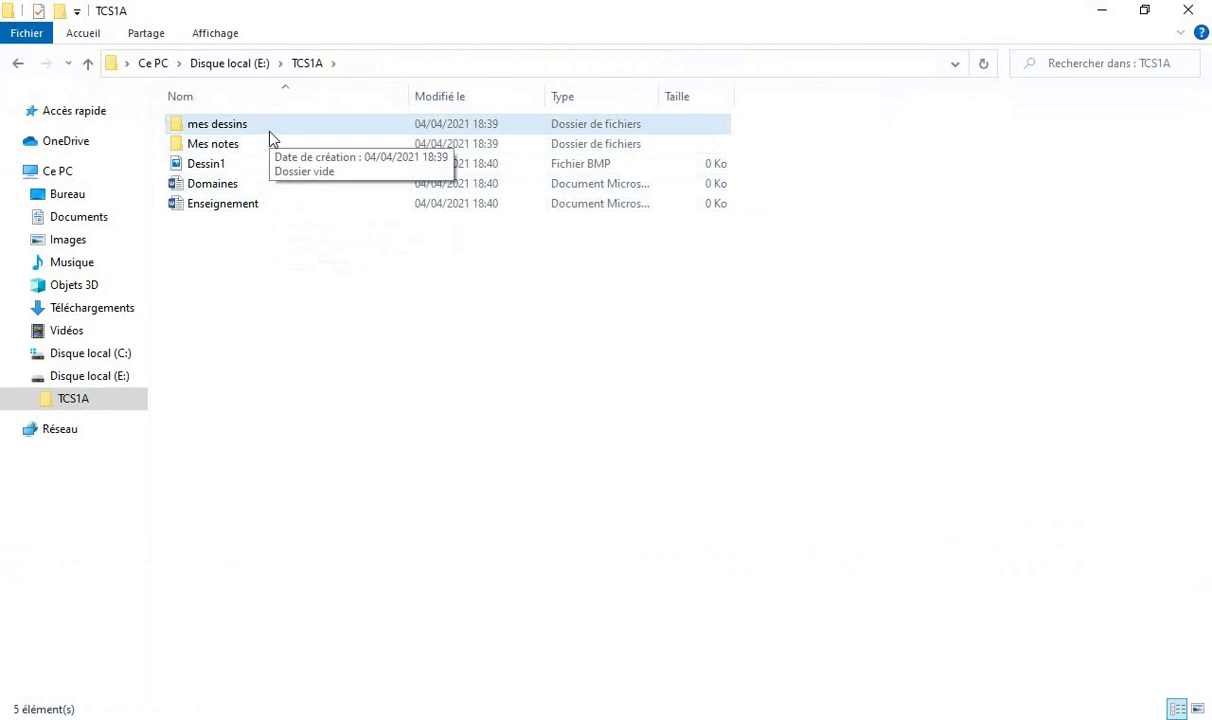
click(82, 36)
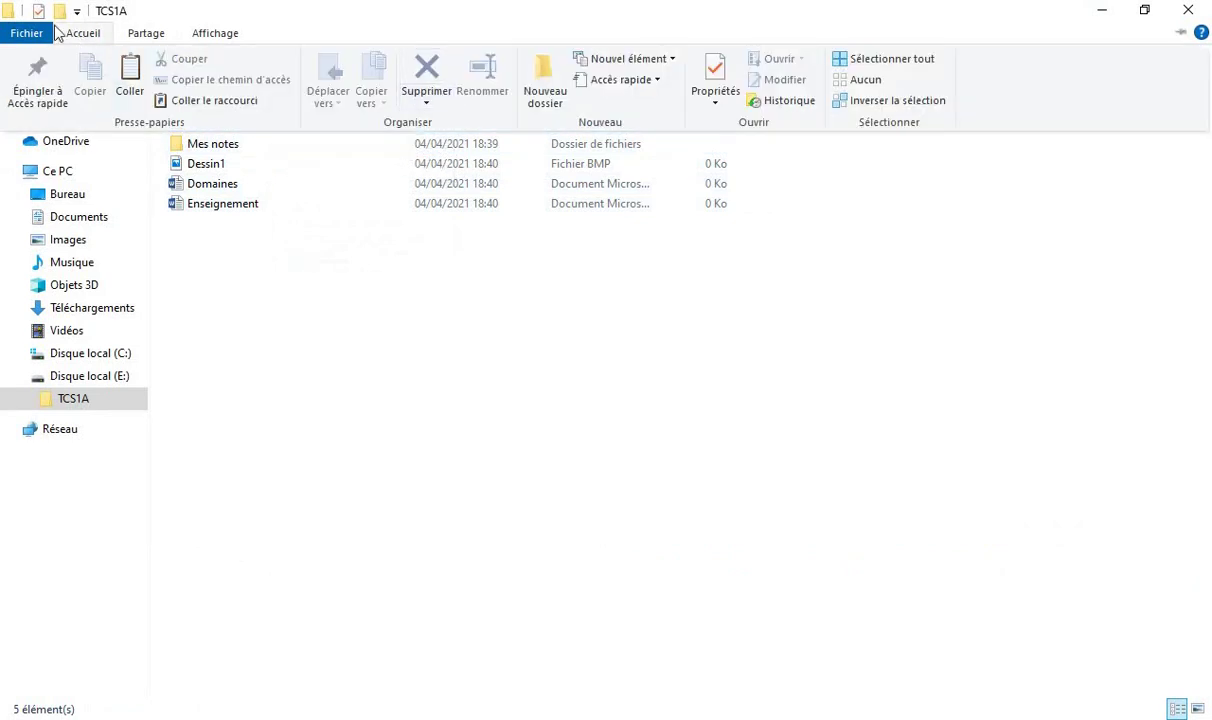
click(78, 33)
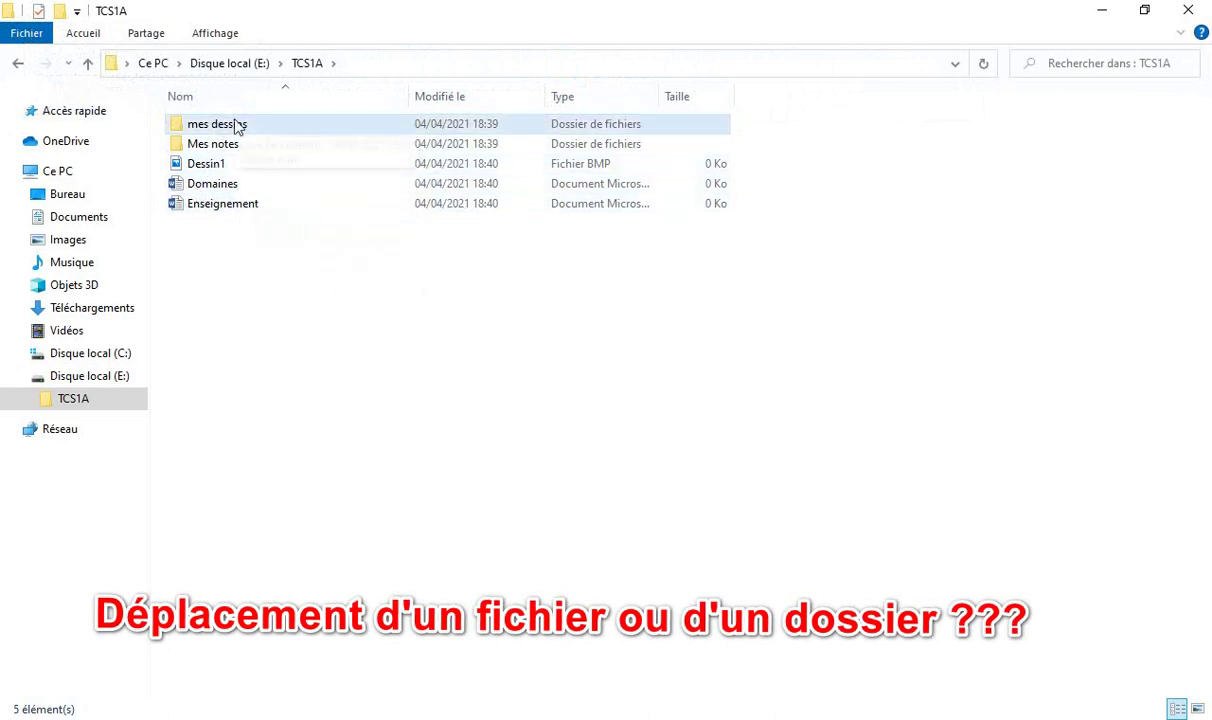
Move the Enseignement document into the Mes notes folder by cutting and pasting, and return to the TCS1A folder
click(231, 204)
right_click(231, 203)
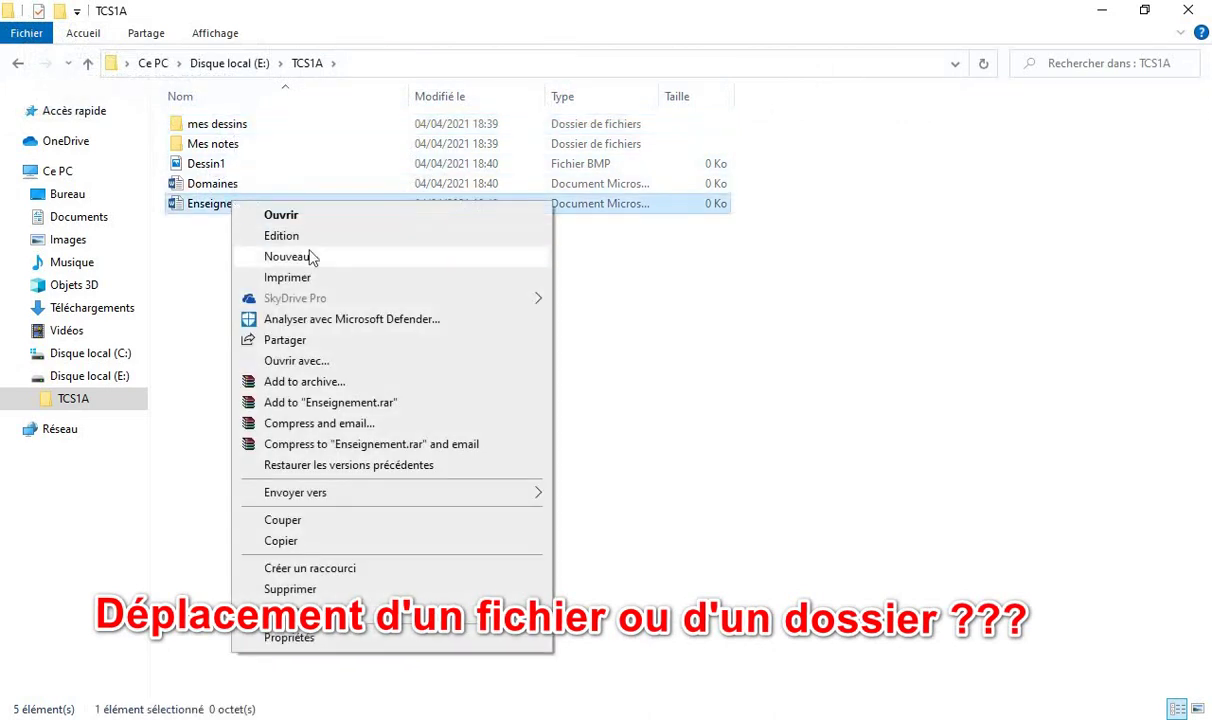
click(316, 521)
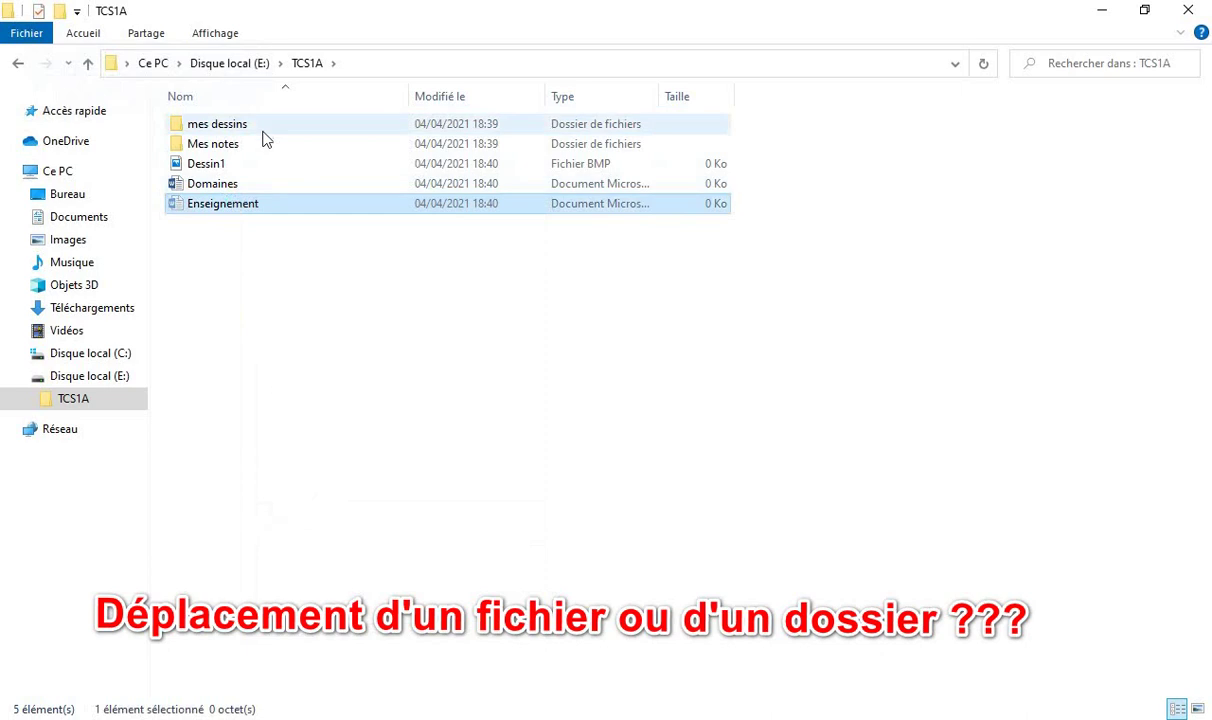
click(229, 148)
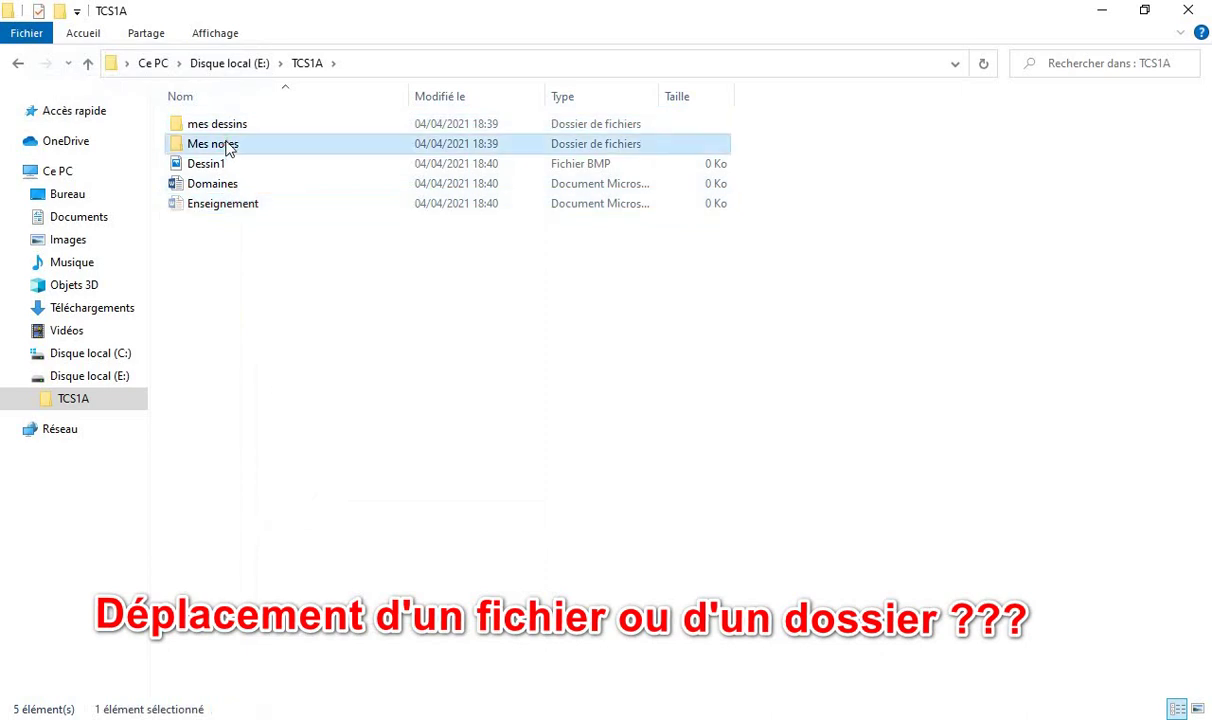
double_click(229, 148)
right_click(263, 159)
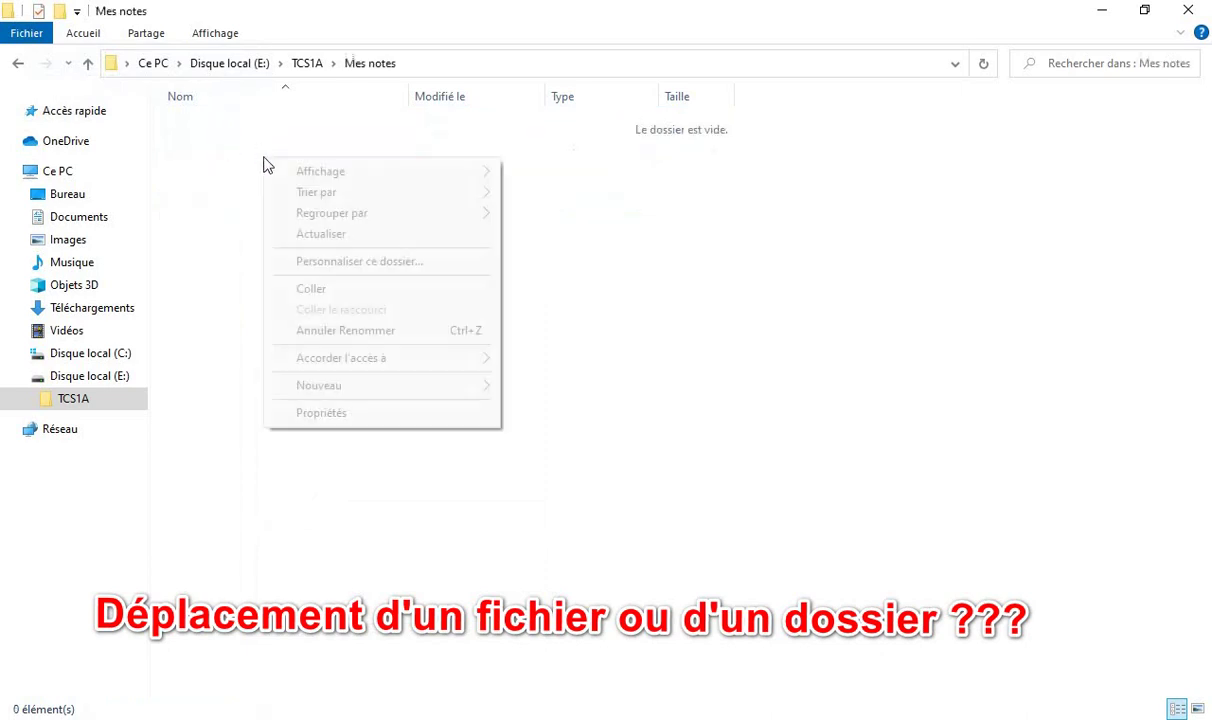
click(335, 290)
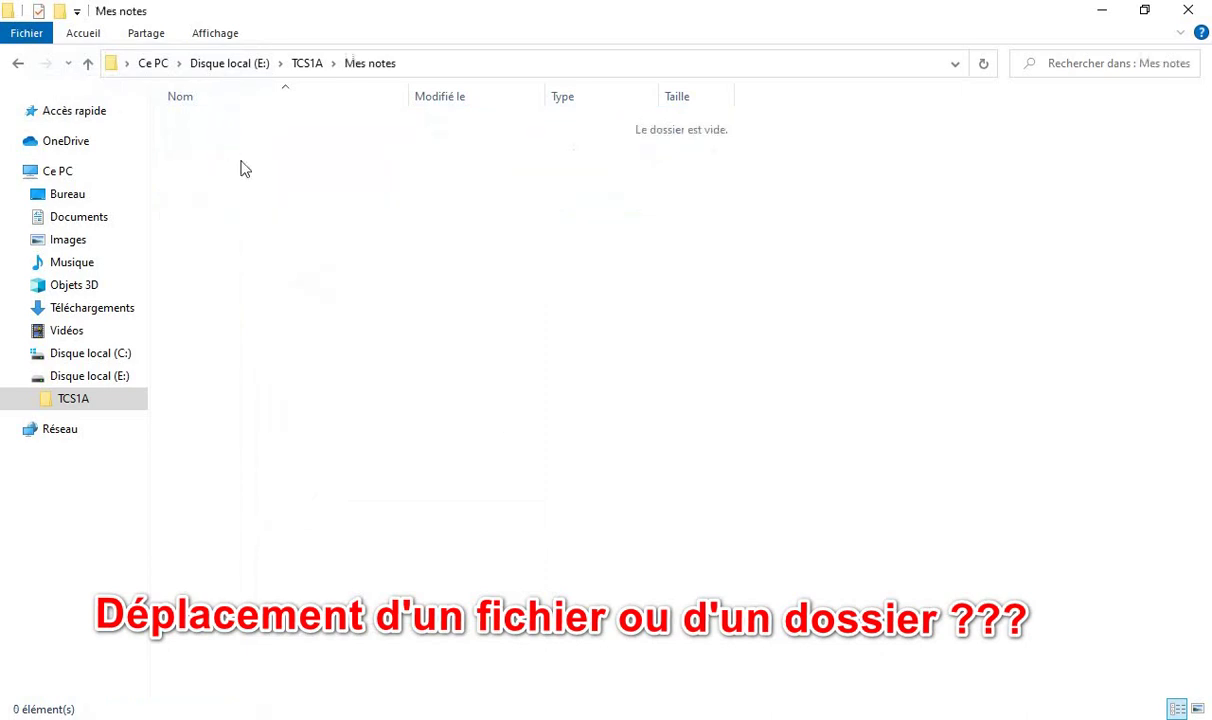
click(18, 64)
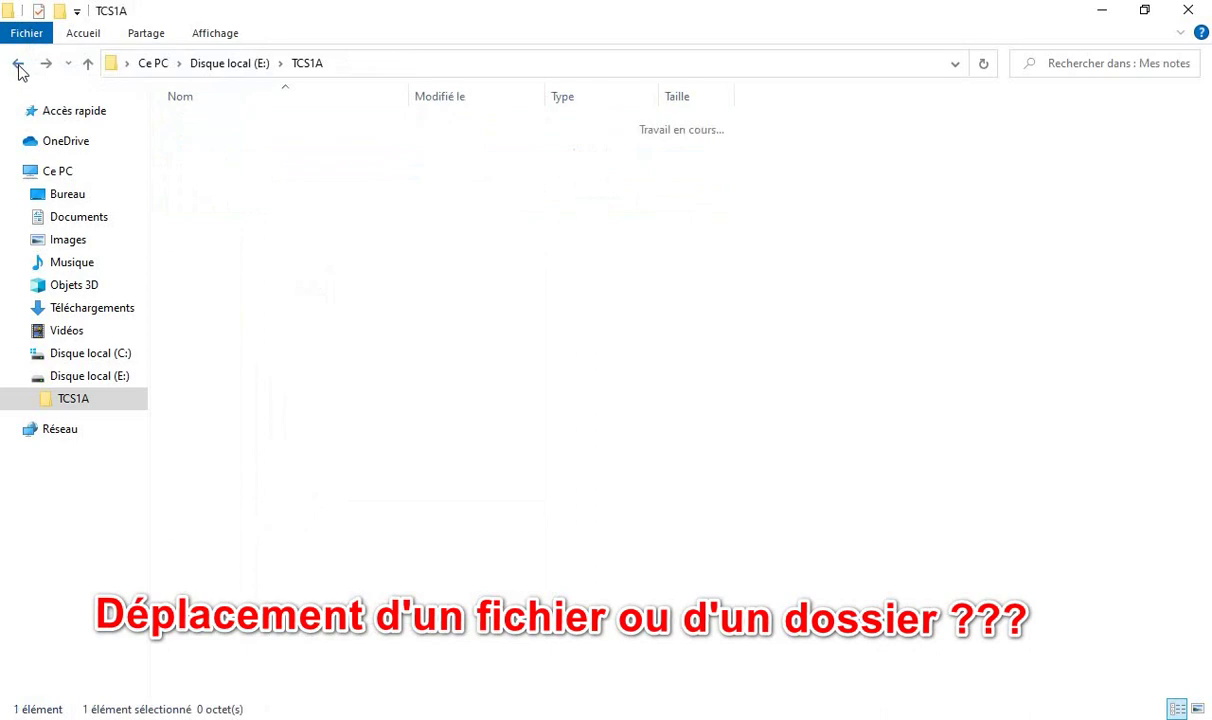
click(240, 210)
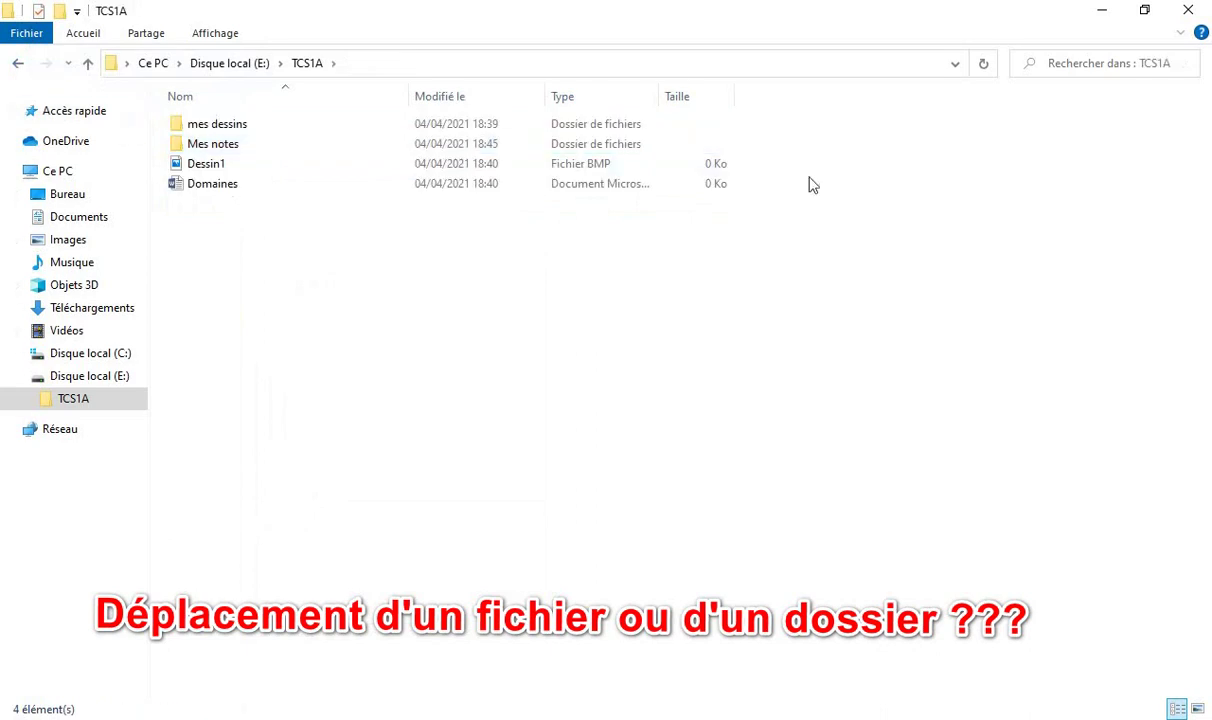
Try to move the Domaines document into the Mes notes folder by cutting it, and return to the TCS1A folder
click(218, 184)
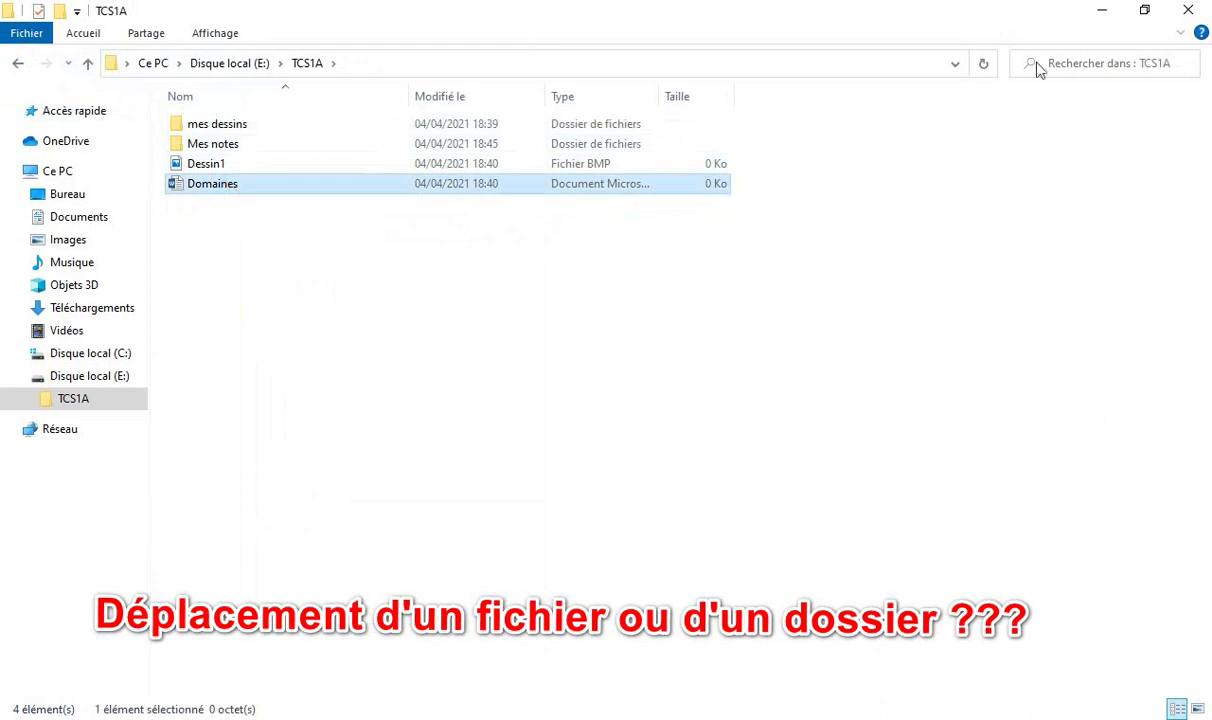
click(76, 35)
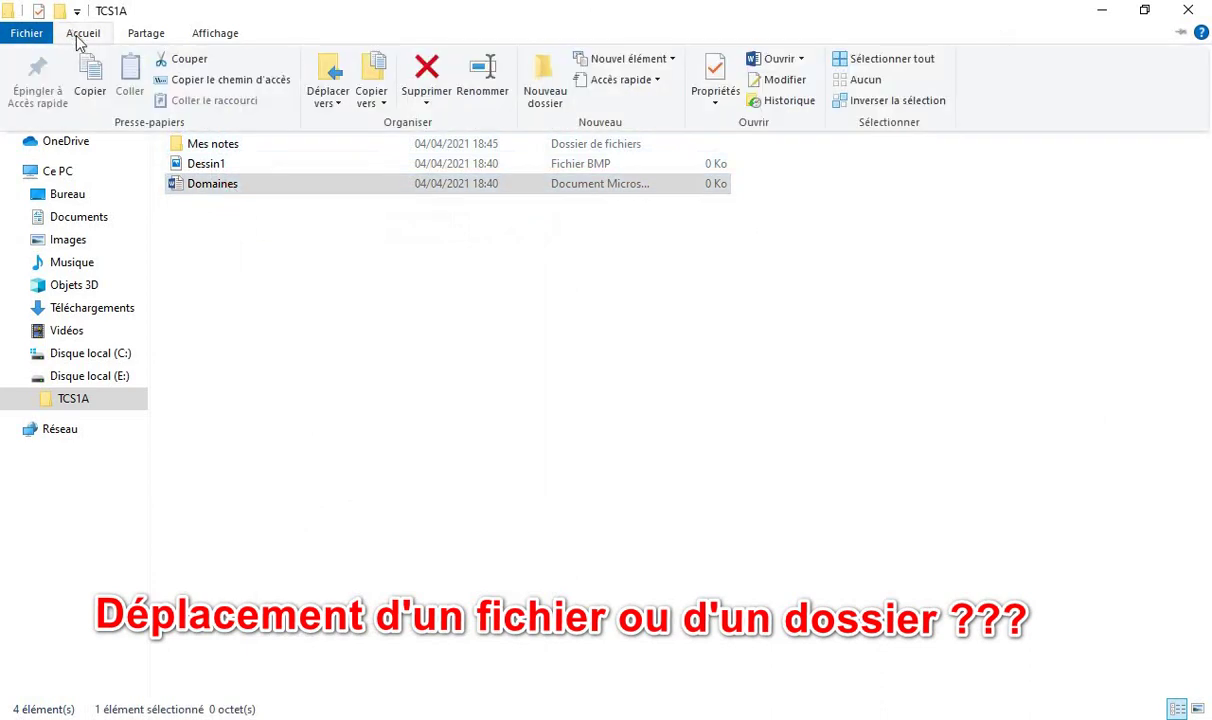
click(178, 58)
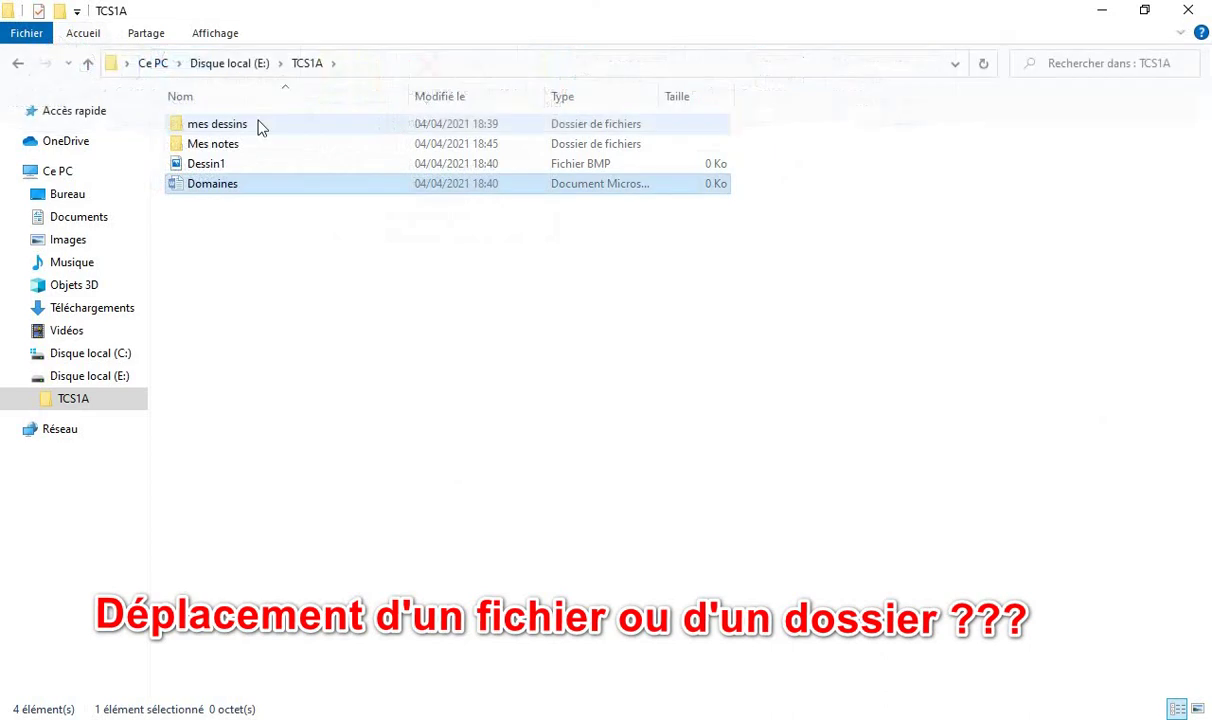
double_click(244, 148)
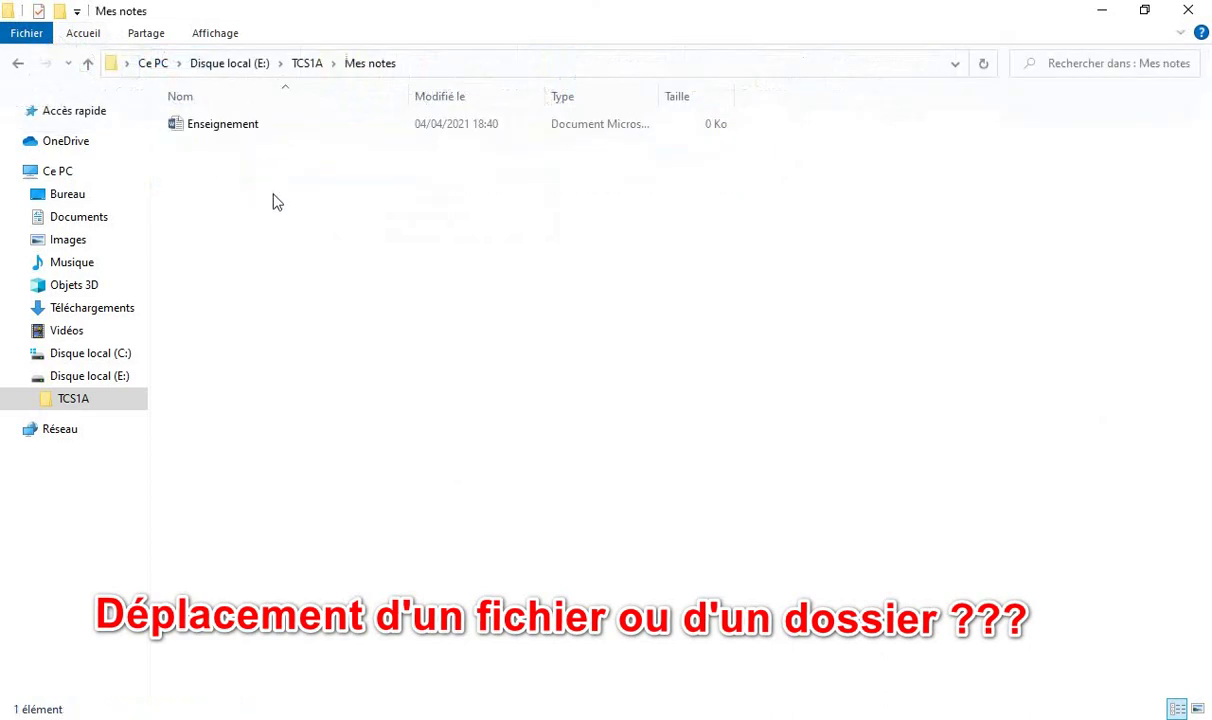
click(22, 63)
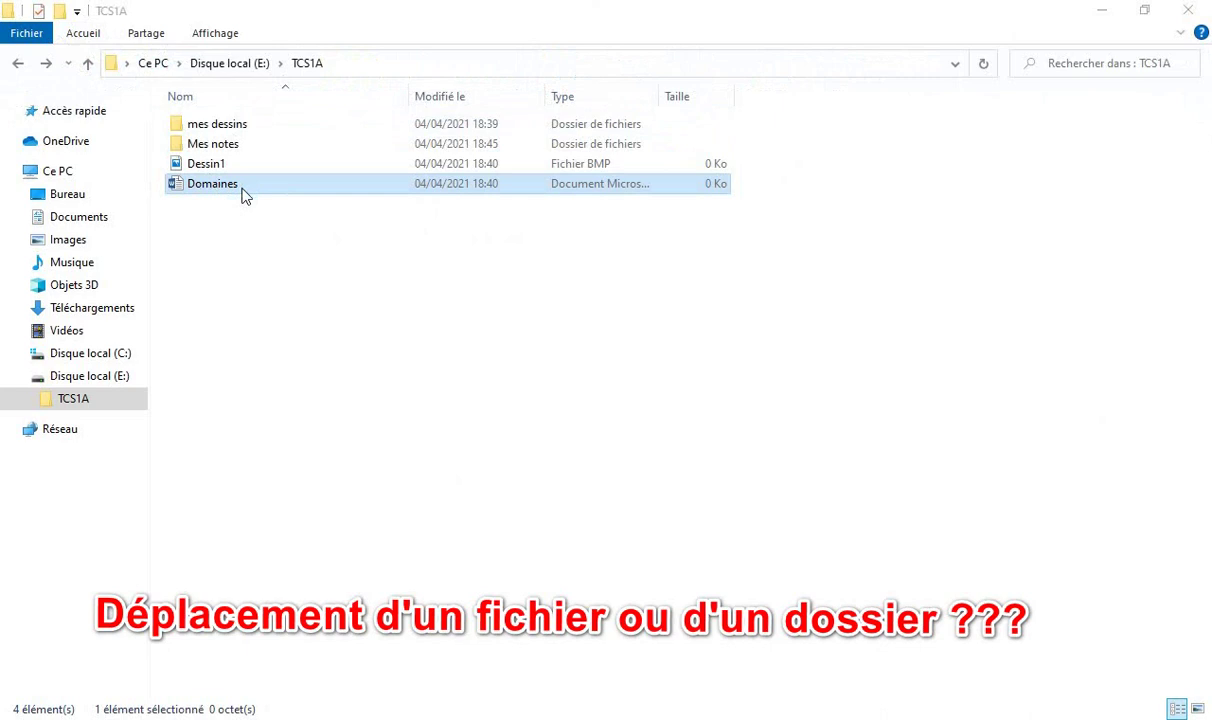
double_click(224, 147)
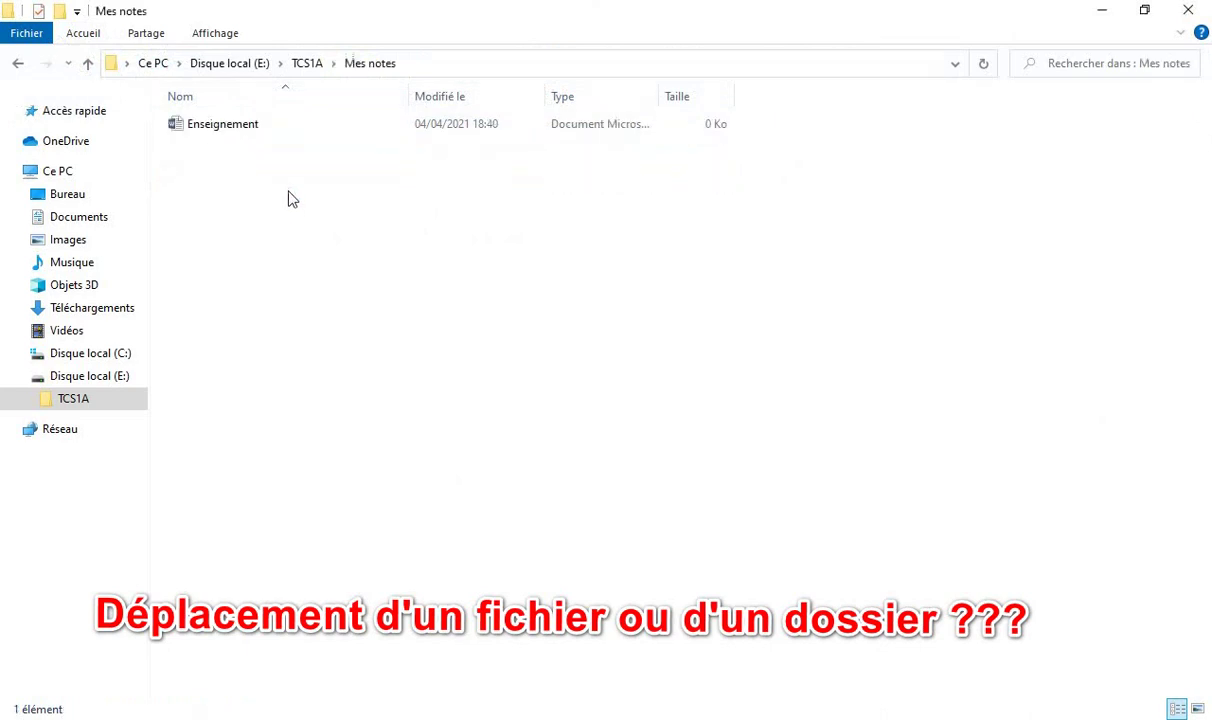
click(17, 66)
Move the Domaines document directly onto the Mes notes folder, check that folder's contents and return to TCS1A
click(238, 192)
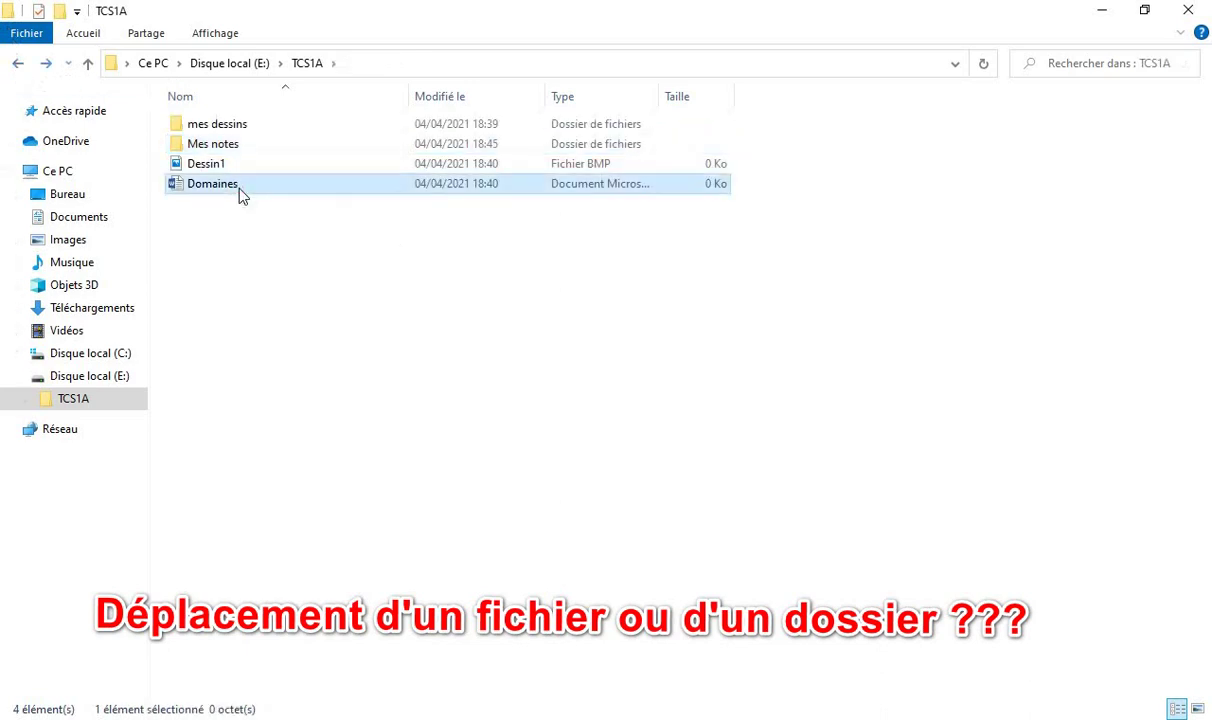
drag(240, 195, 253, 152)
double_click(250, 147)
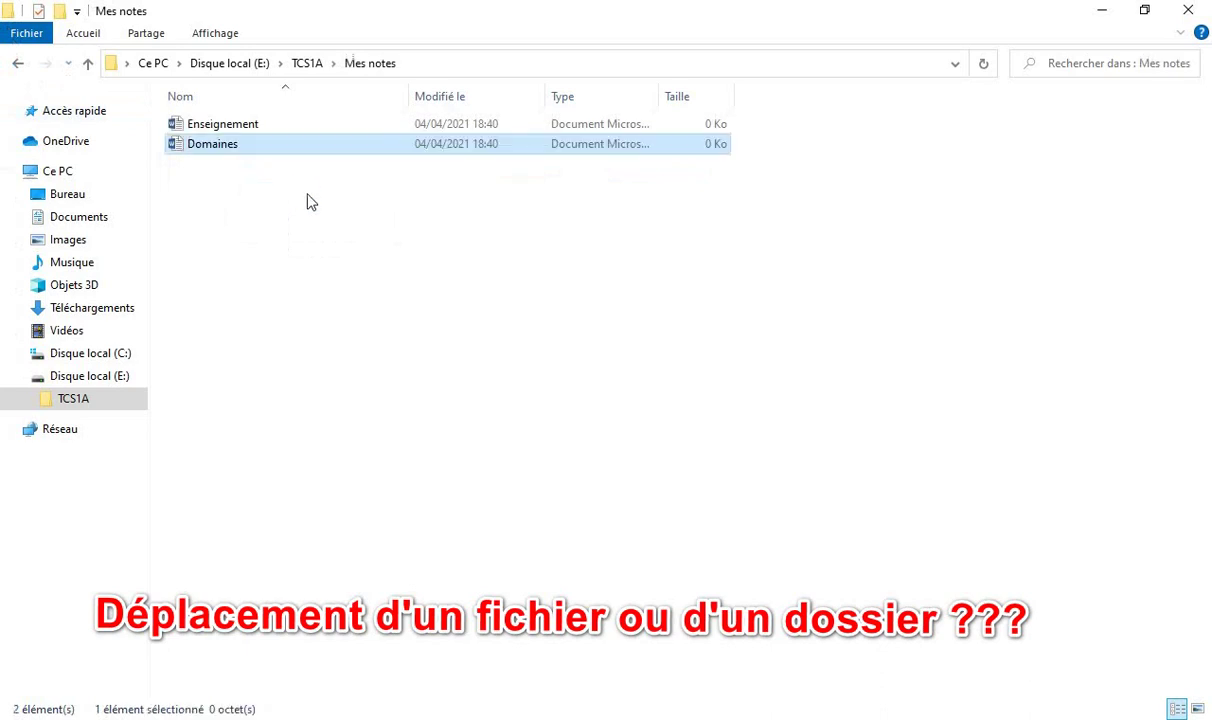
click(18, 64)
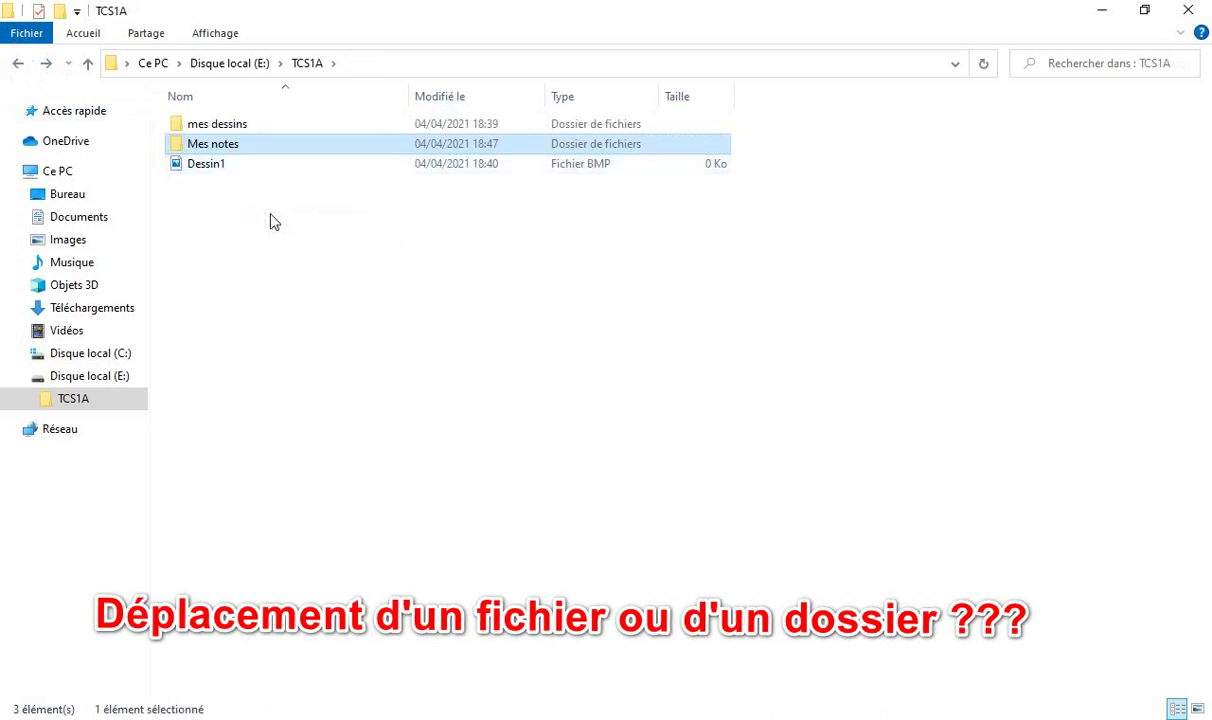
Restore the TCS1A window to its smaller size and move the Dessin1 bitmap into the mes dessins folder
click(216, 170)
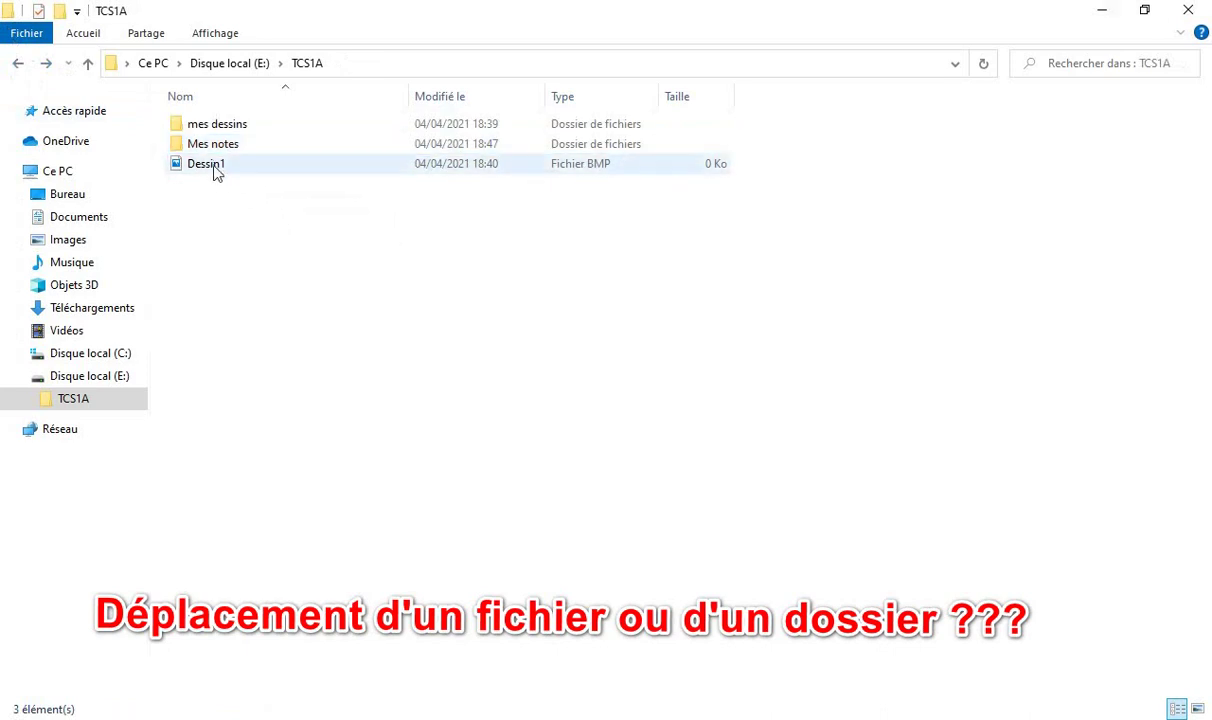
click(1146, 11)
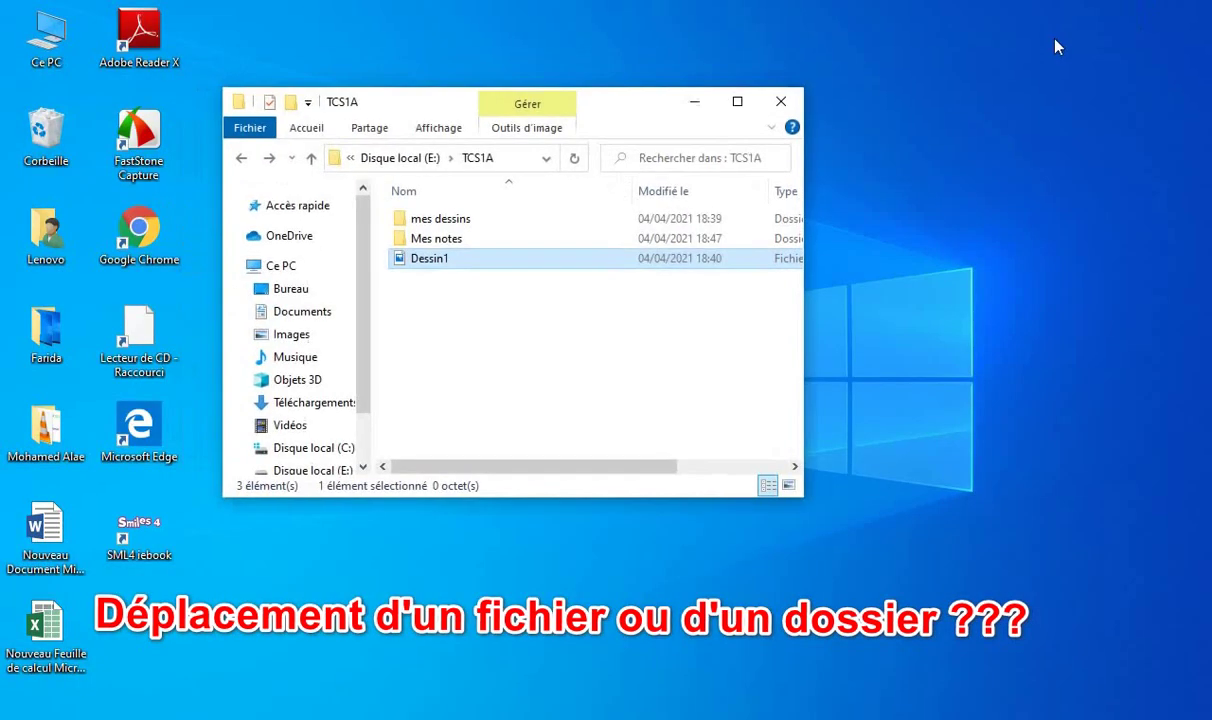
click(441, 262)
drag(441, 262, 441, 218)
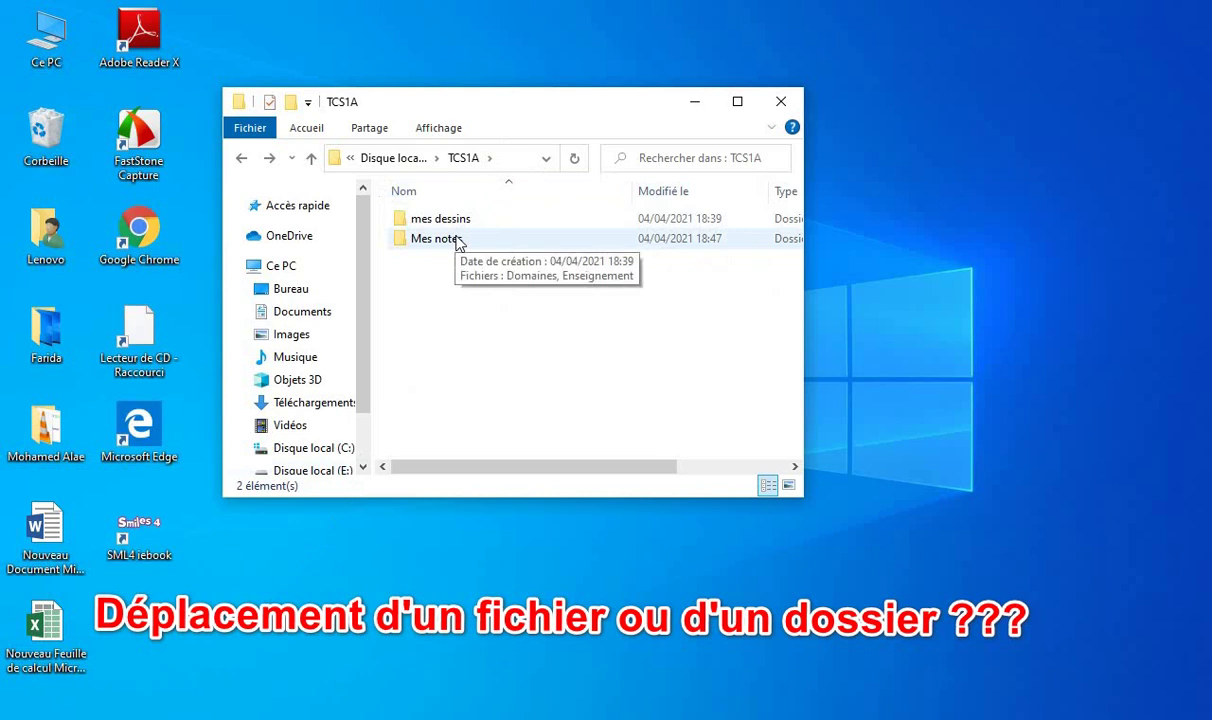
Copy the Mes notes folder straight from the TCS1A window to the desktop and delete that desktop copy
drag(456, 241, 840, 258)
drag(890, 266, 890, 268)
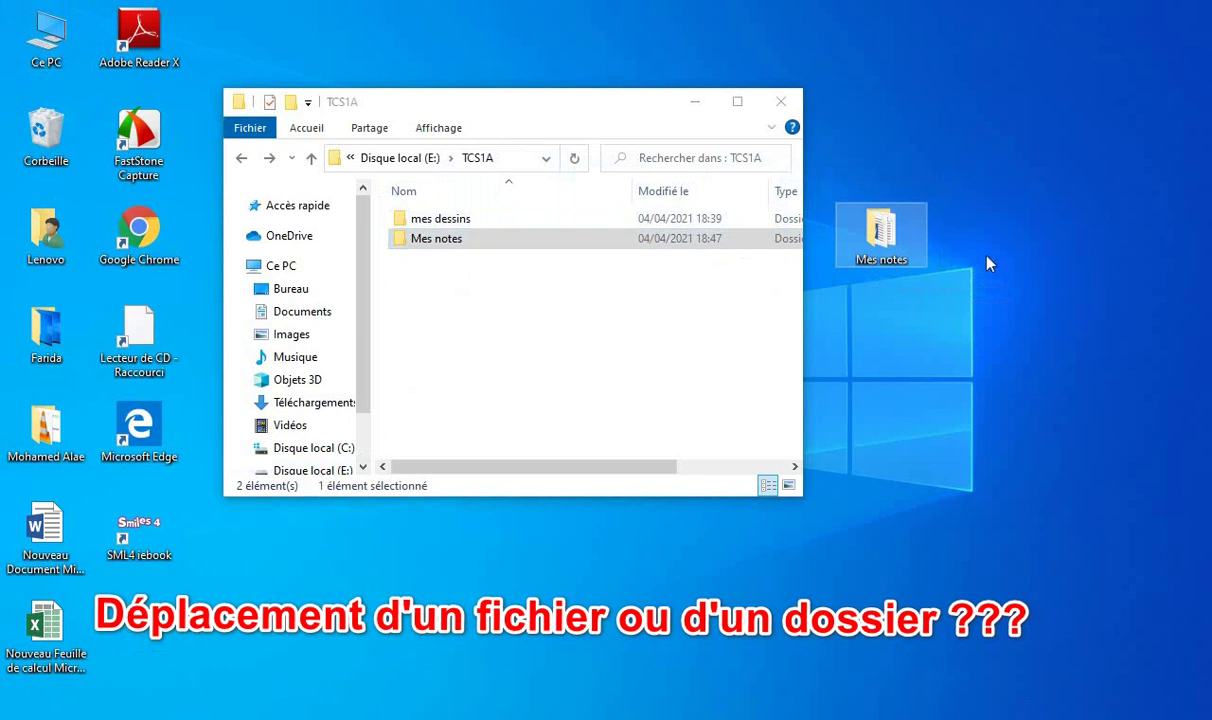
click(906, 258)
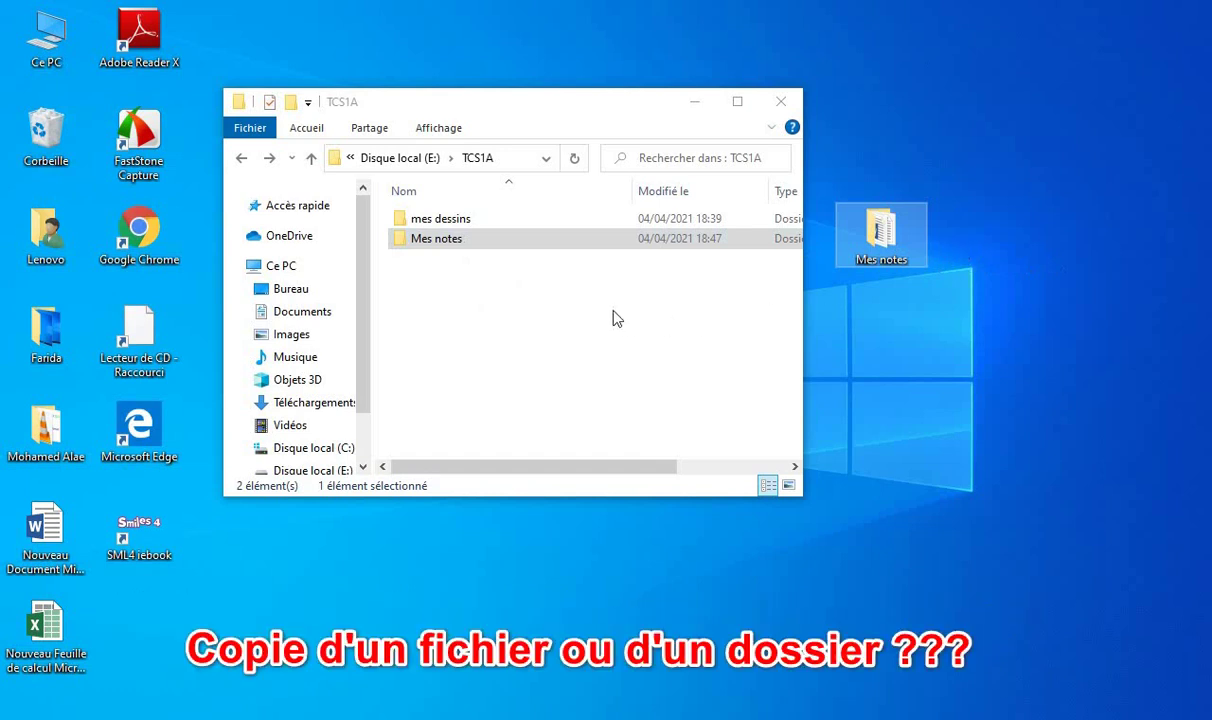
key(Delete)
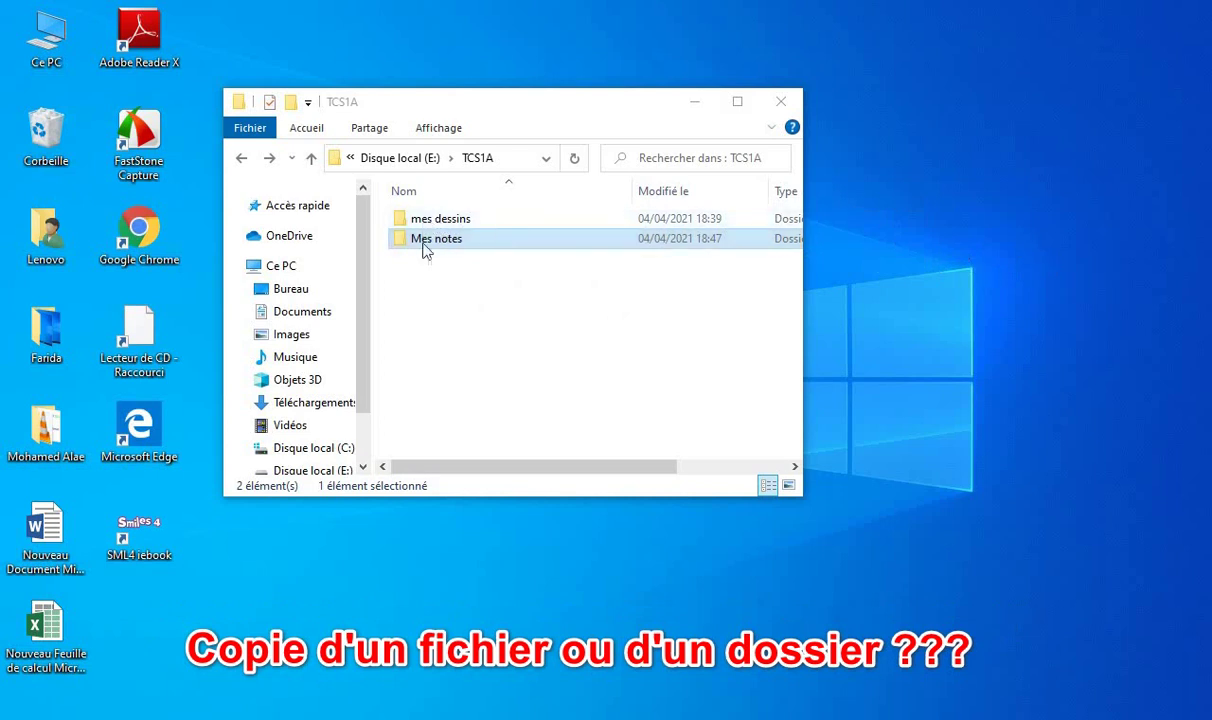
Copy the Mes notes folder from TCS1A and paste it onto the desktop
right_click(494, 238)
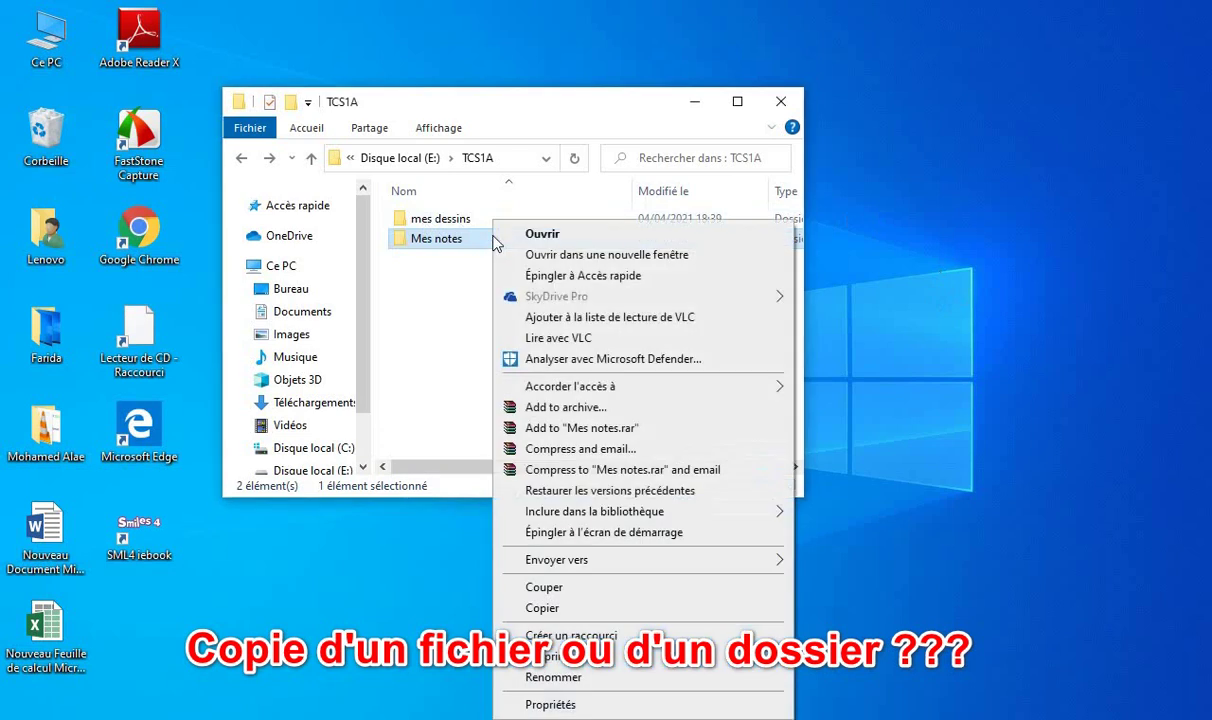
click(567, 609)
right_click(906, 295)
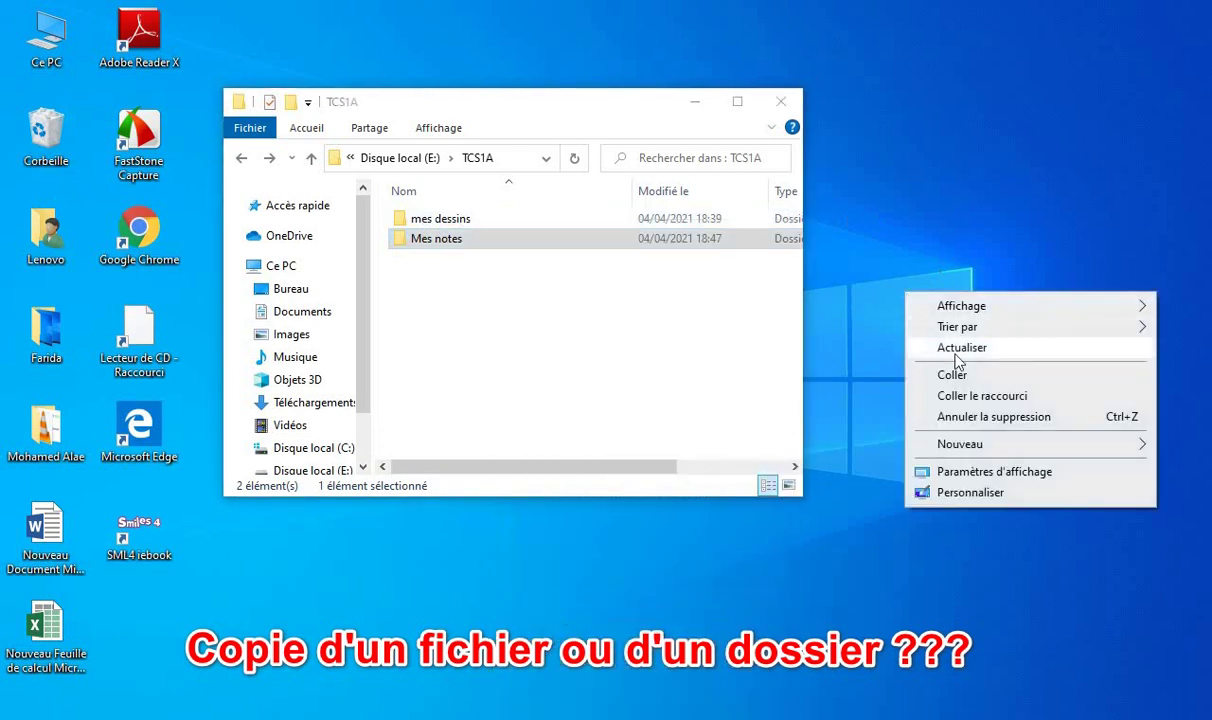
click(952, 375)
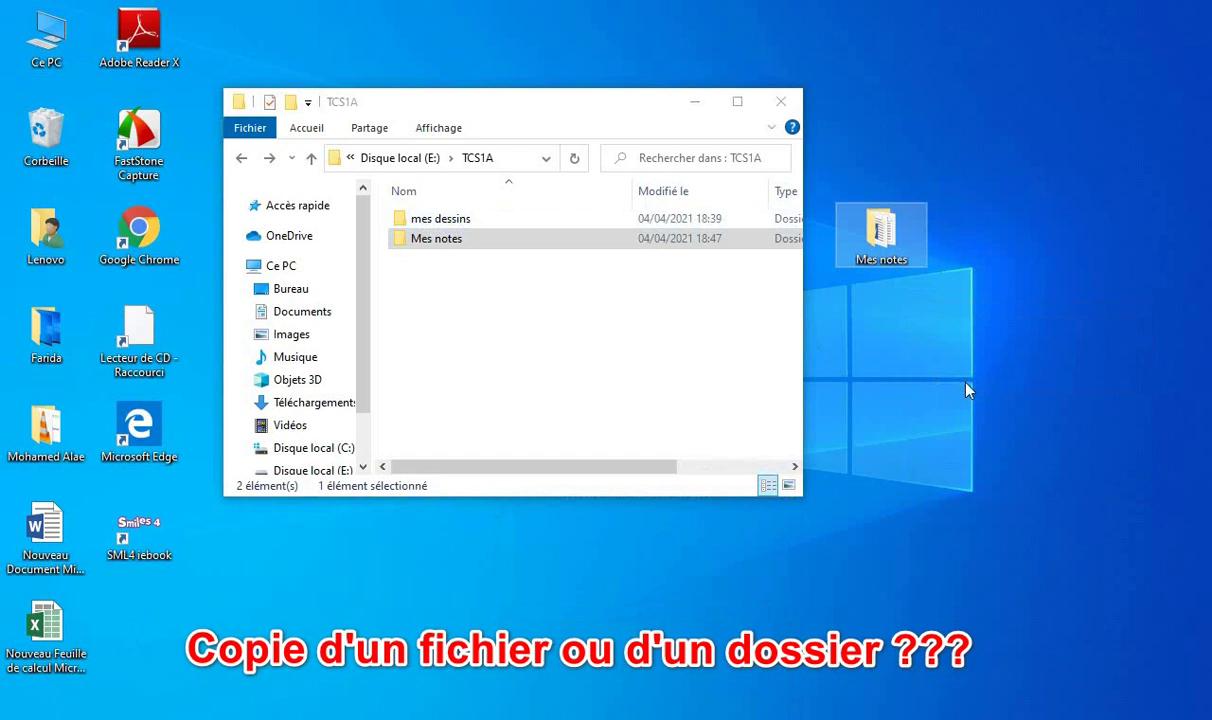
Try to copy the mes dessins folder from TCS1A to the desktop with the Copy command
click(440, 220)
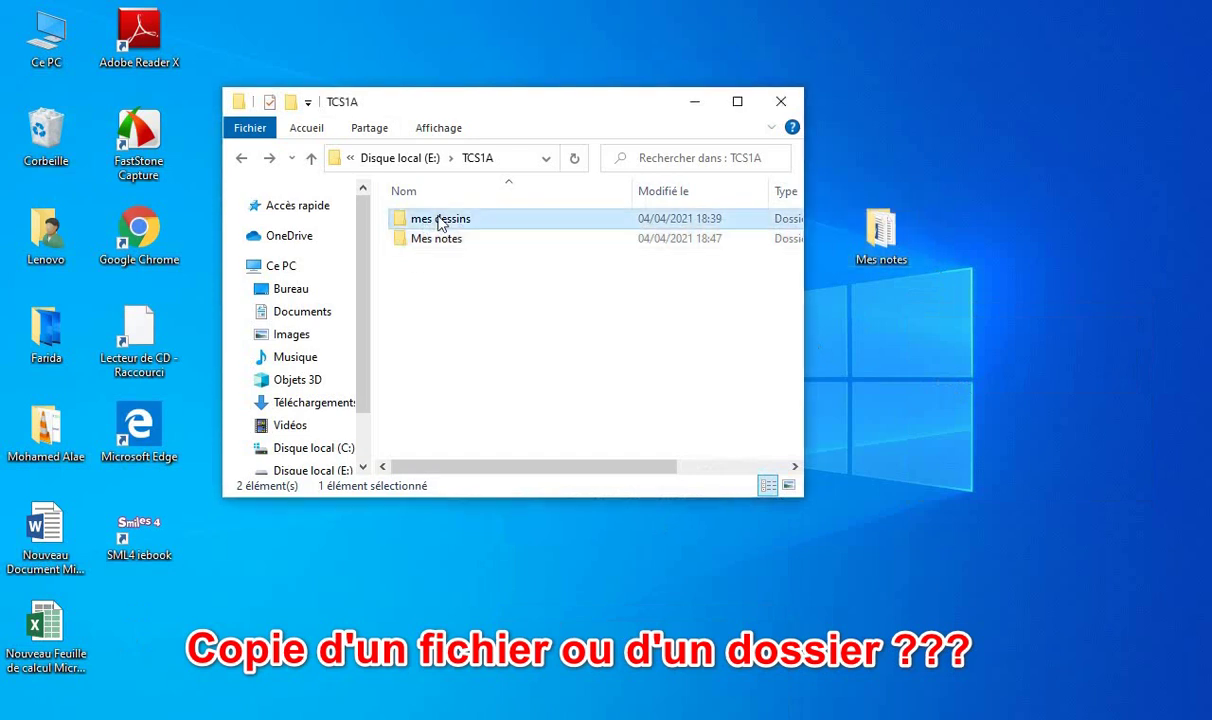
click(312, 131)
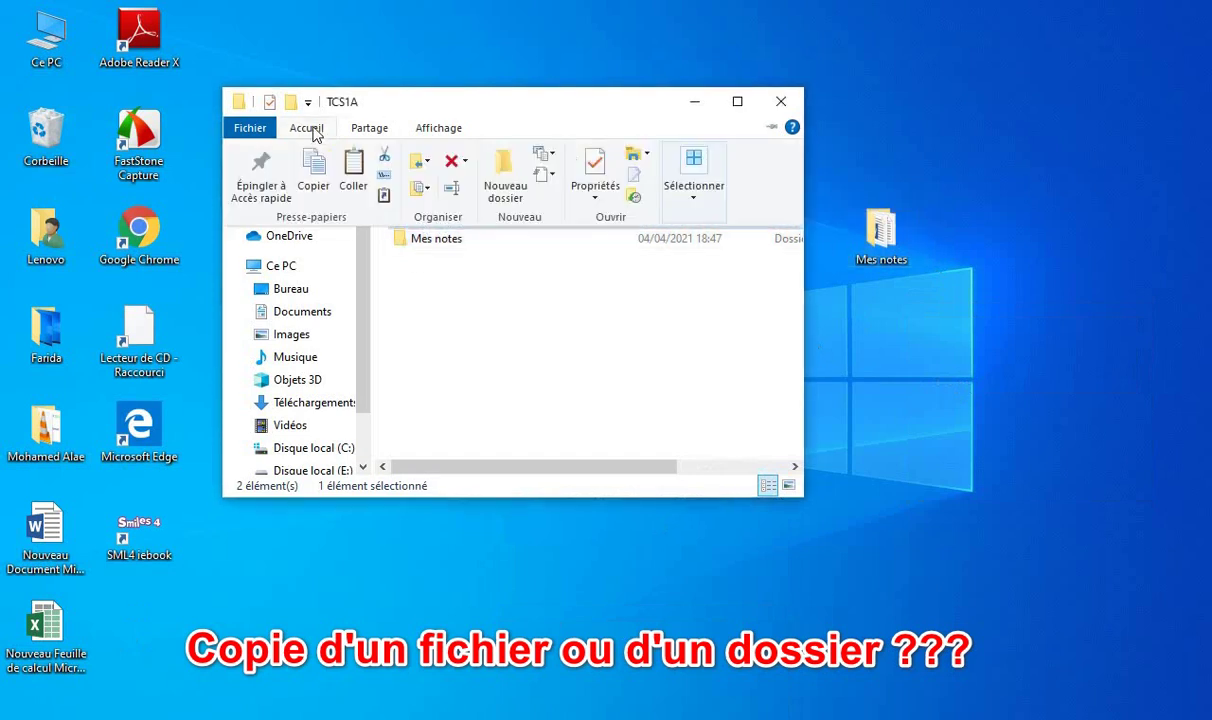
click(318, 185)
click(897, 320)
click(535, 300)
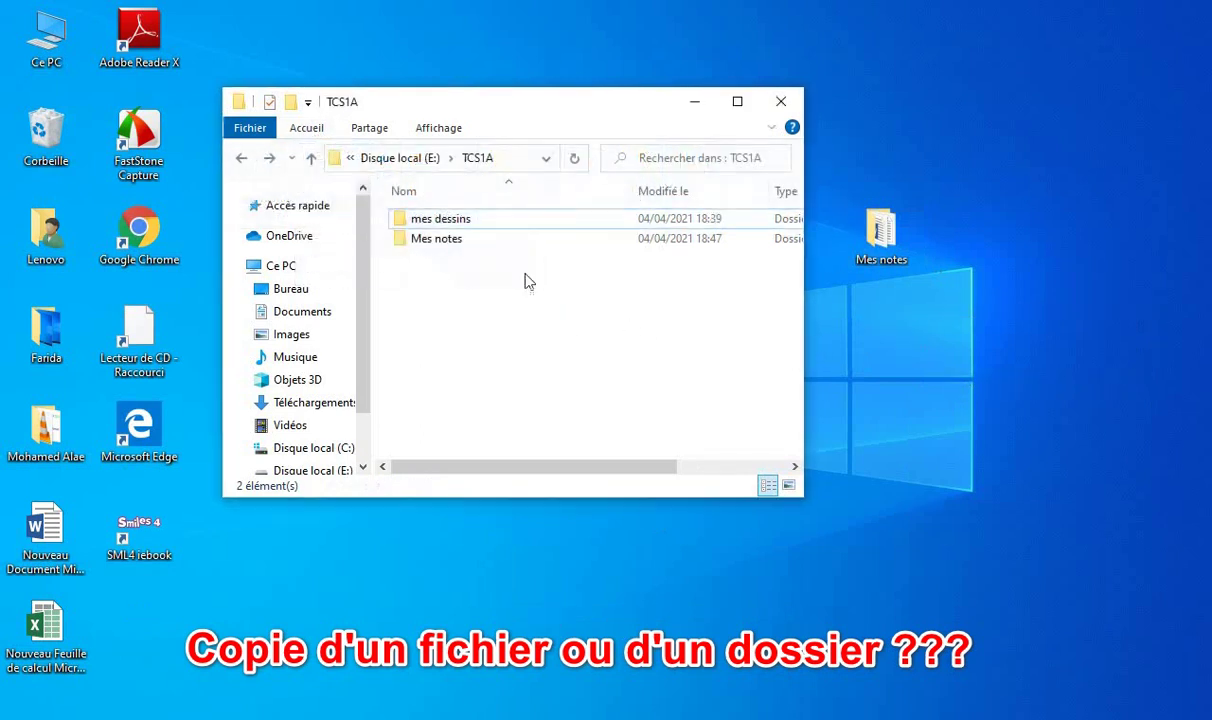
Copy the mes dessins folder straight from the TCS1A window onto the desktop
click(476, 220)
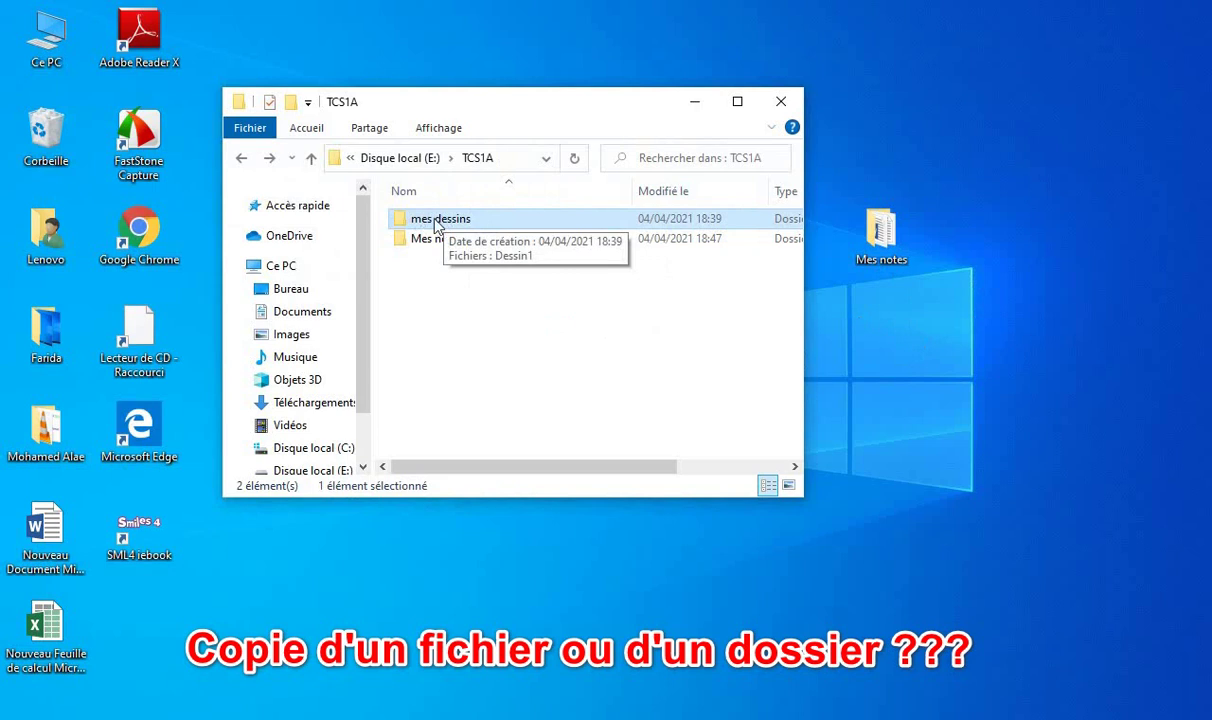
drag(447, 222, 896, 345)
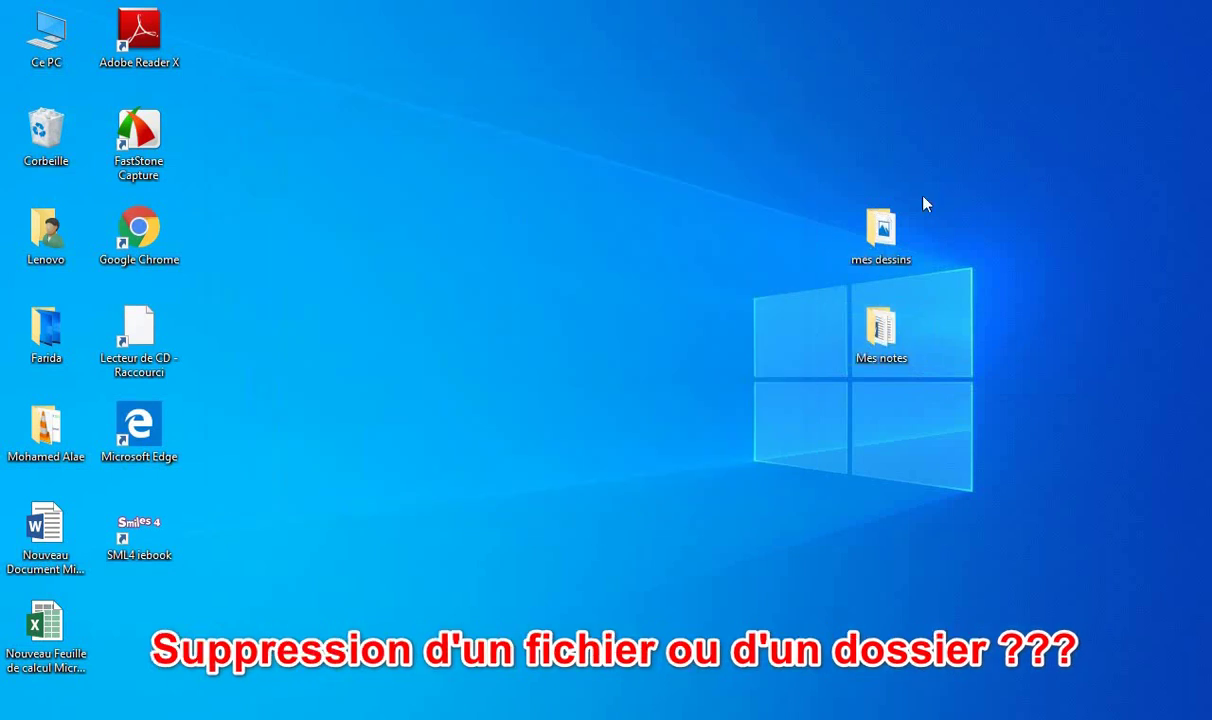
Delete the desktop copy of the mes dessins folder and put the desktop copy of Mes notes in the Corbeille
click(897, 250)
click(720, 252)
right_click(873, 221)
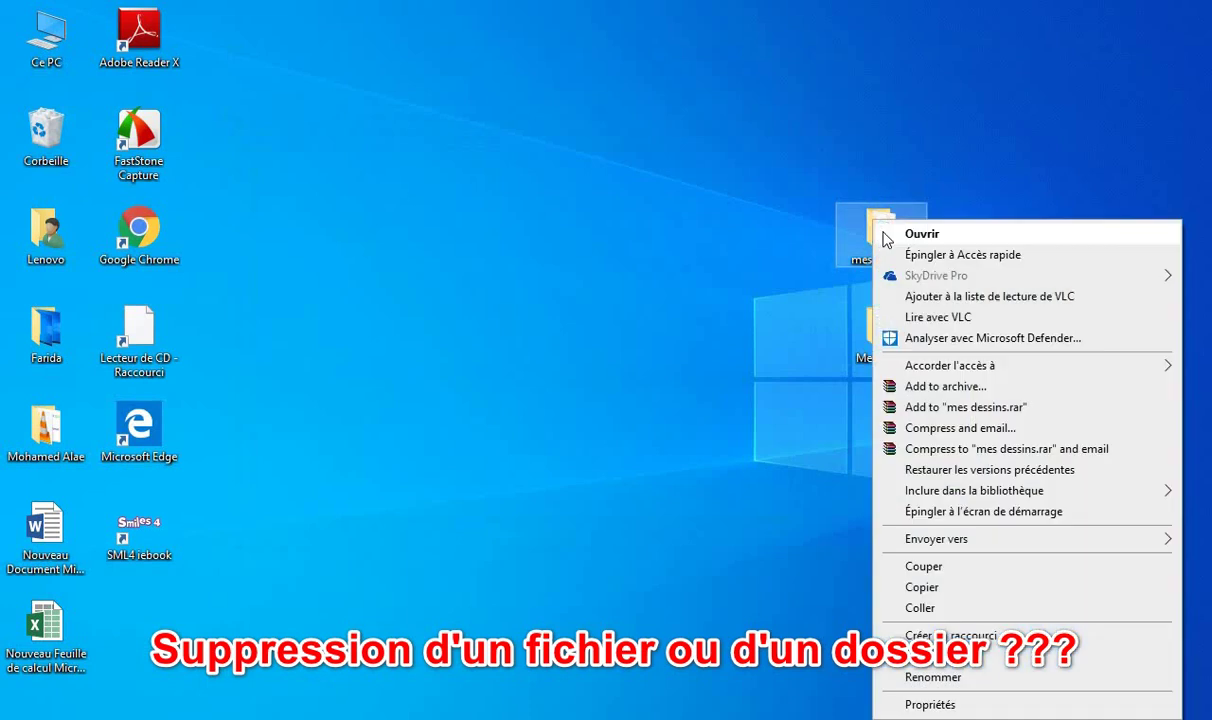
click(940, 656)
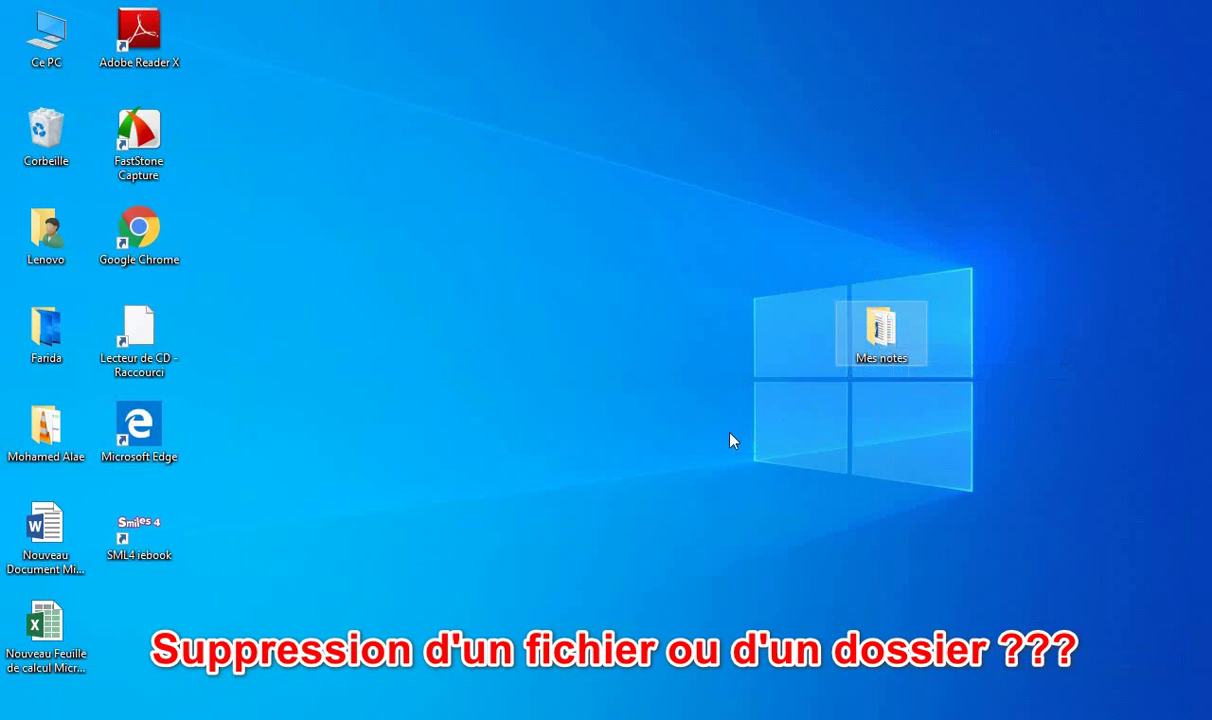
drag(880, 325, 41, 123)
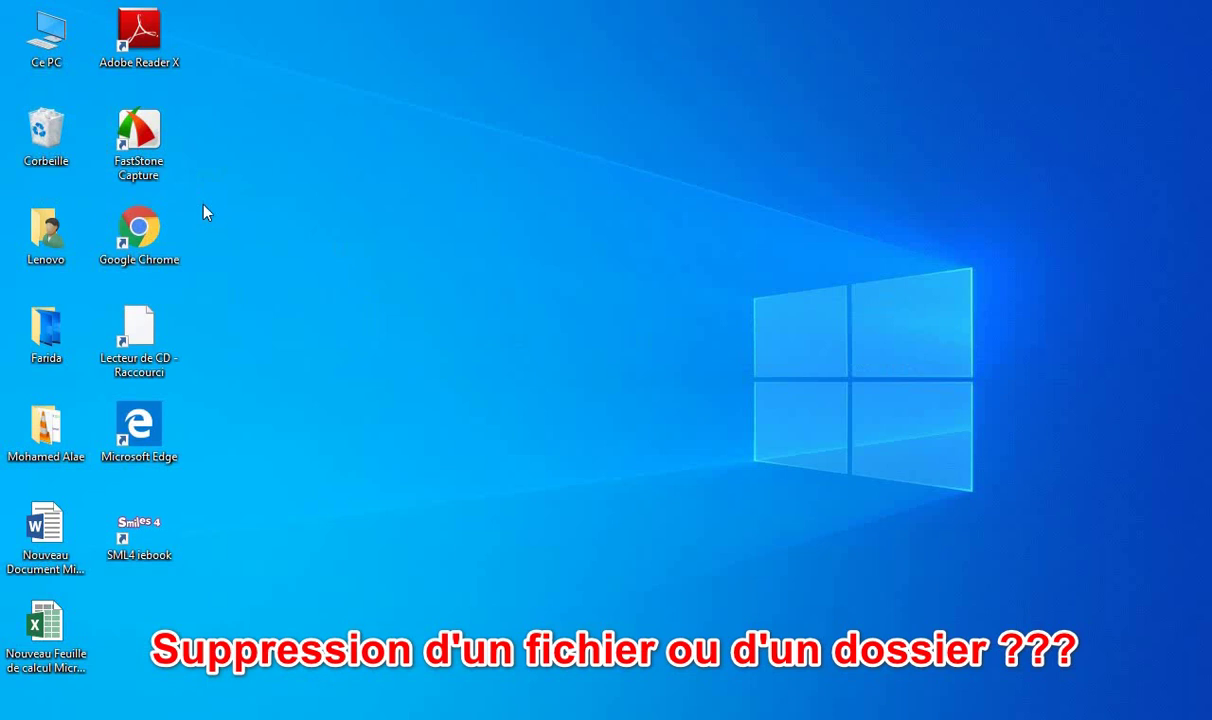